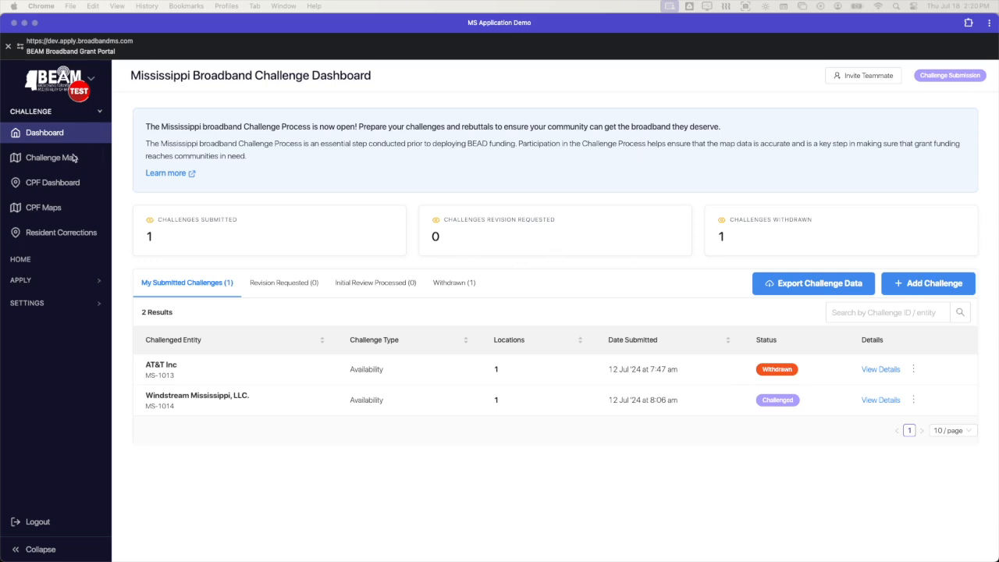
# Start a new challenge with the Planned Or Existing Service category and the Existing Service type.
pyautogui.click(898, 284)
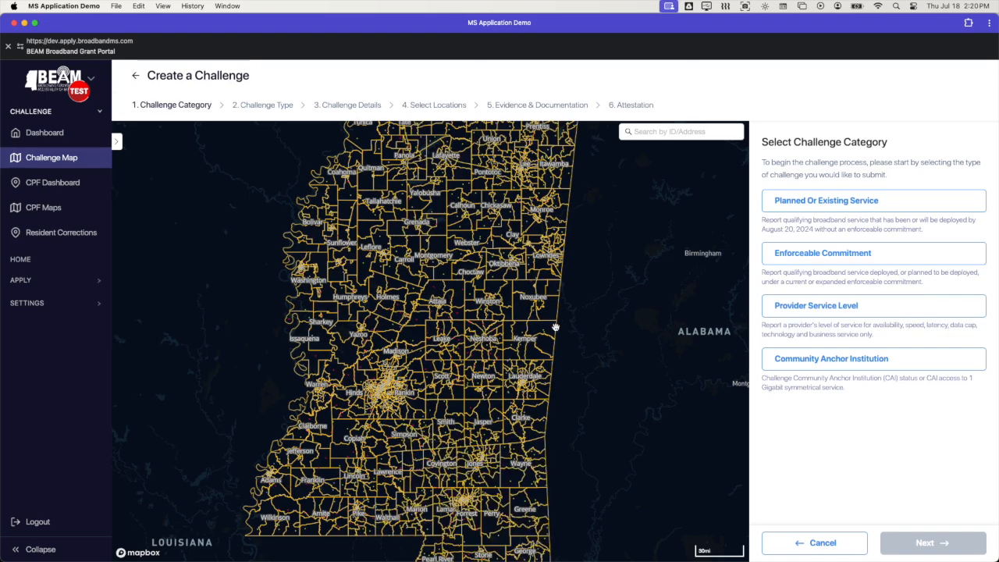
pyautogui.moveTo(562, 325); pyautogui.dragTo(609, 302)
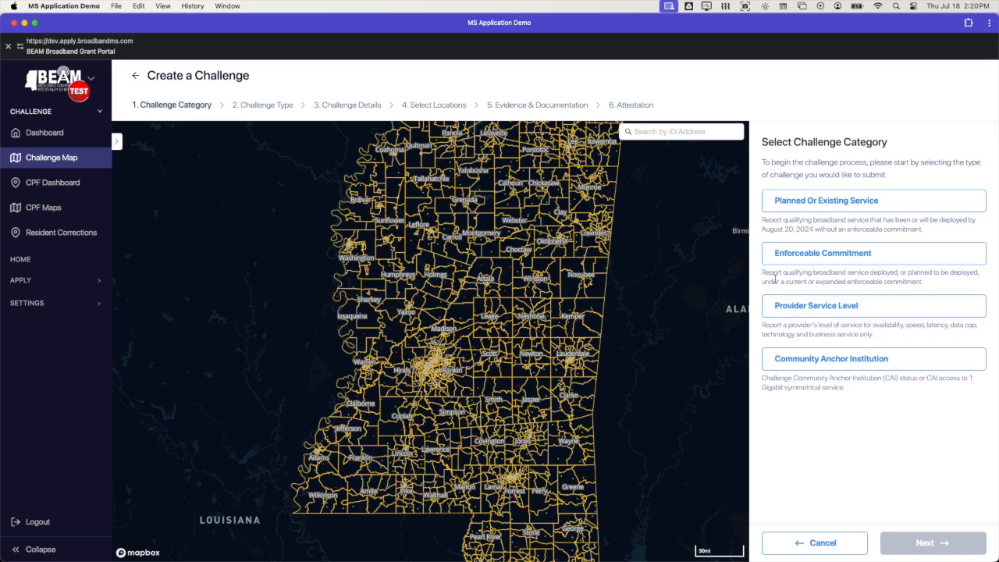
pyautogui.click(816, 204)
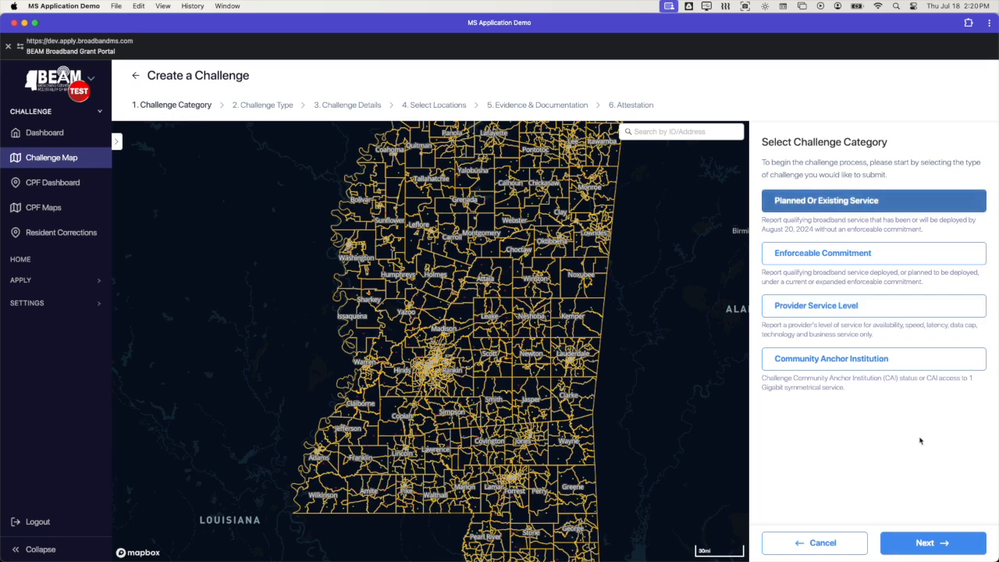
pyautogui.click(937, 546)
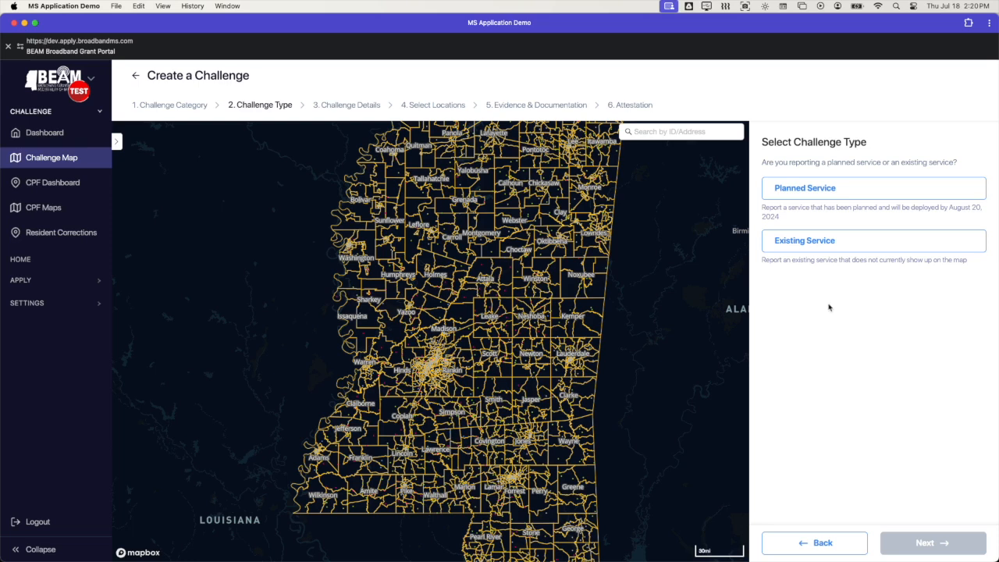
pyautogui.click(823, 243)
pyautogui.click(942, 544)
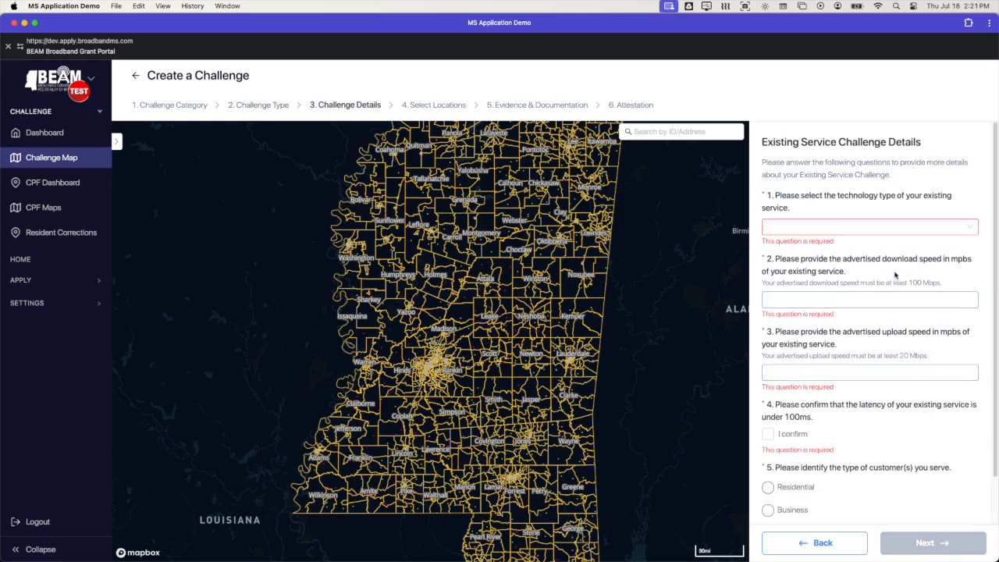
# Set the existing service's technology type to Optical Carrier / Fiber to the Premises.
pyautogui.click(952, 229)
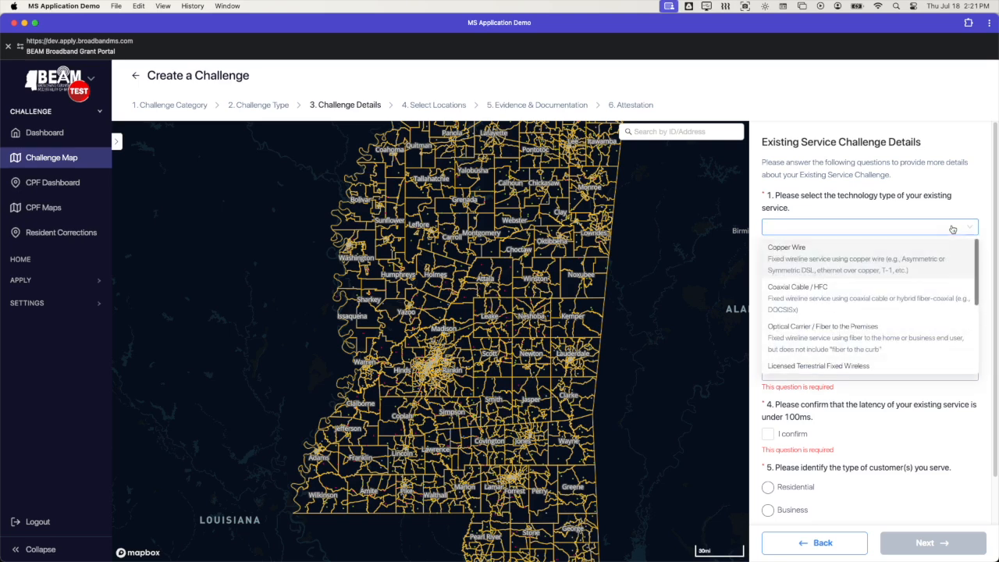
pyautogui.scroll(-2, 878, 309)
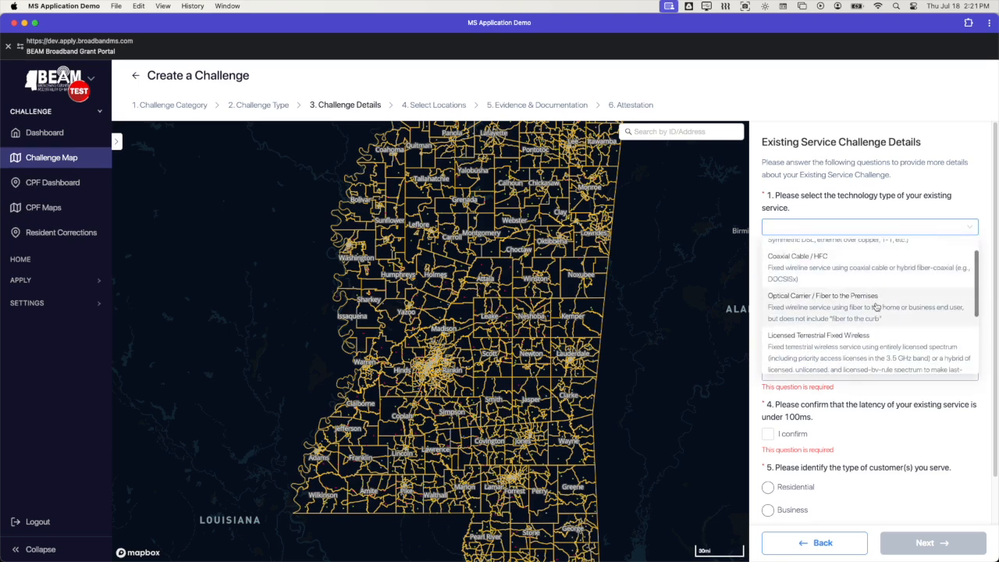
pyautogui.scroll(1, 876, 307)
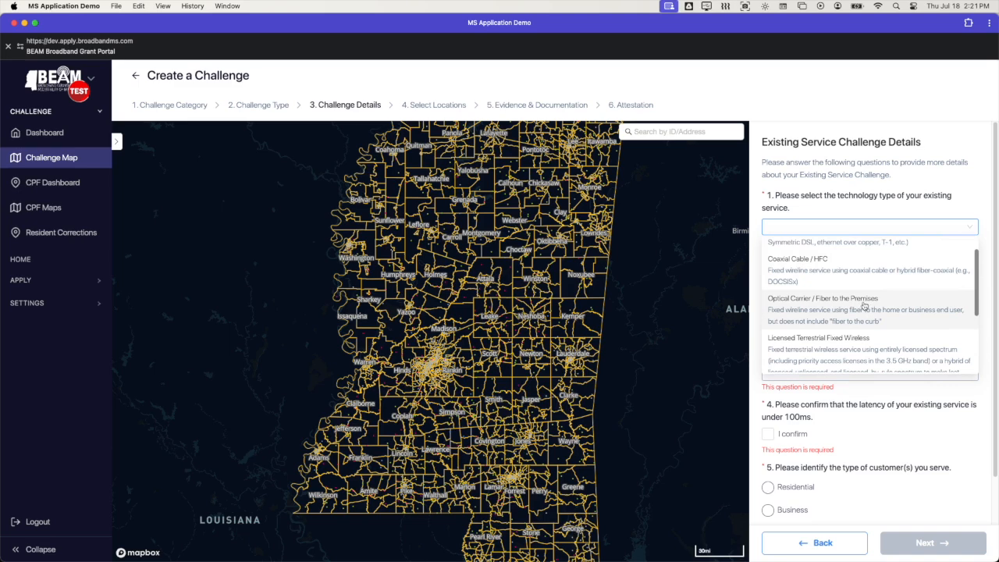
pyautogui.click(863, 304)
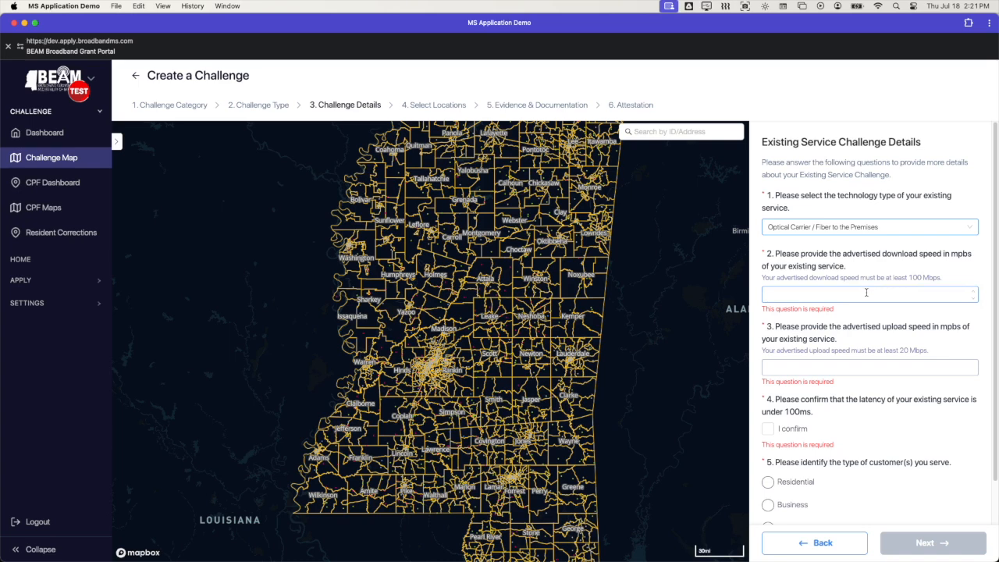
# Set the advertised download speed to 100 Mbps and the advertised upload speed to 20 Mbps.
pyautogui.click(866, 292)
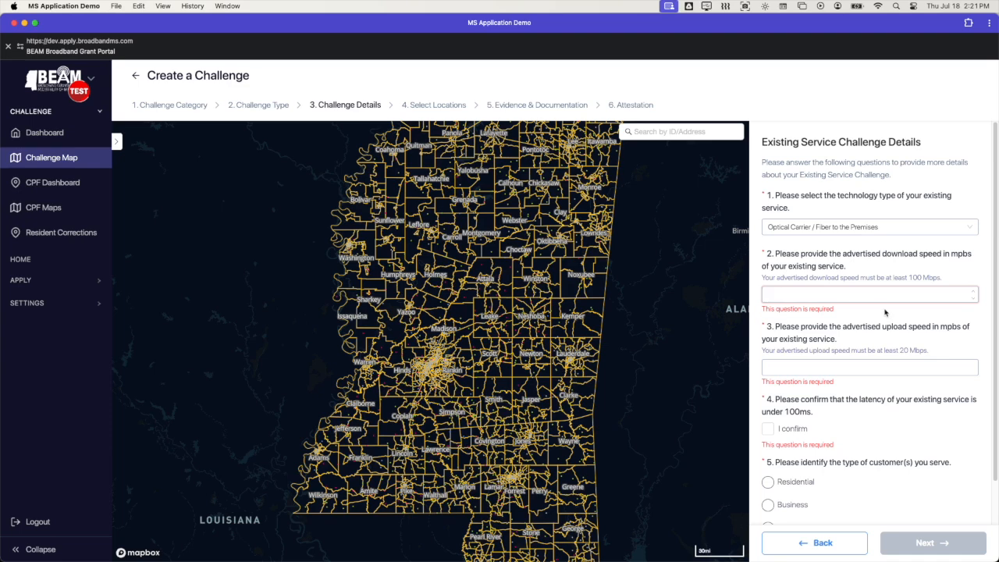
pyautogui.write('100')
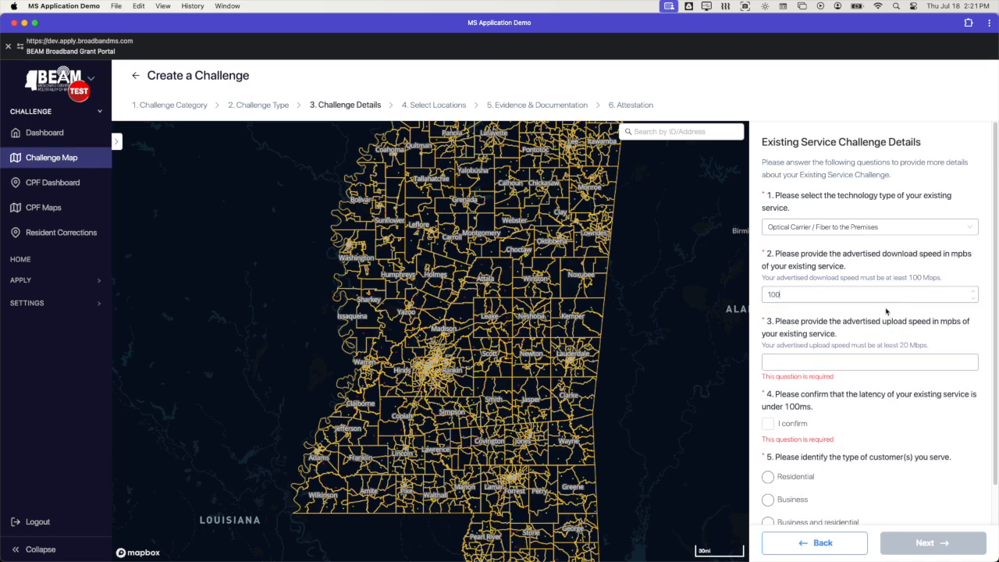
pyautogui.click(870, 362)
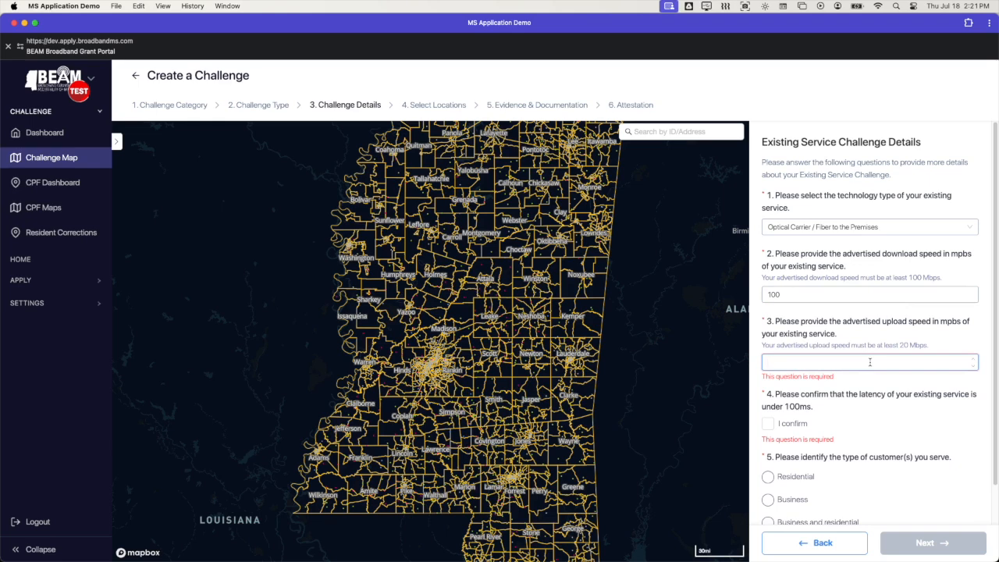
pyautogui.write('19')
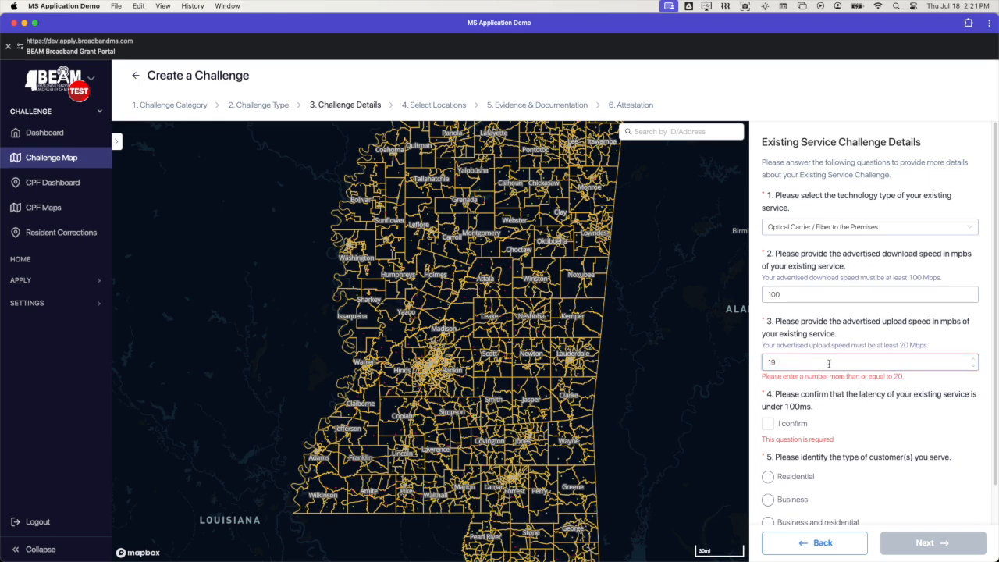
pyautogui.press('BackSpace')
pyautogui.press('BackSpace')
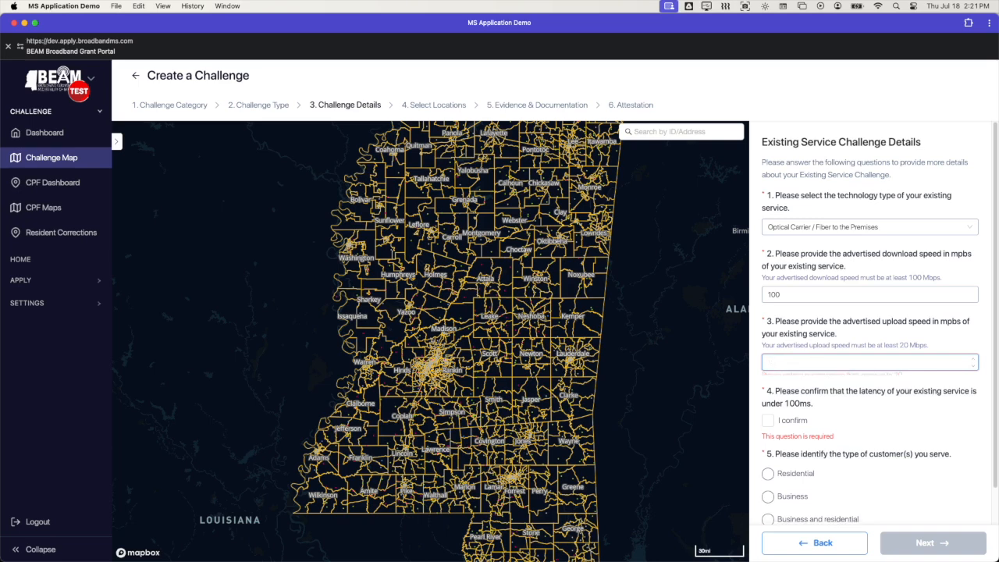
pyautogui.write('20')
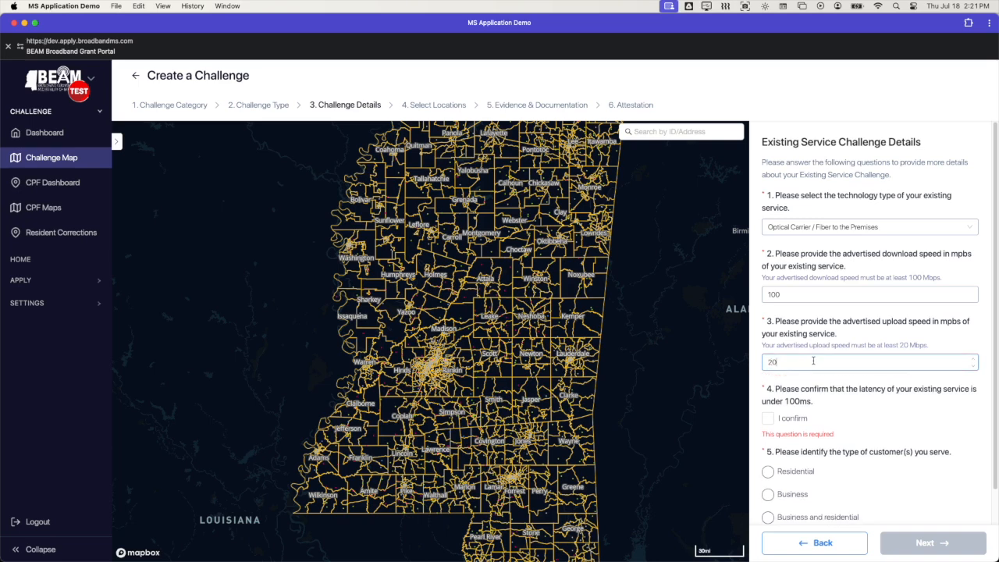
# Confirm latency under 100ms, set the customer type to Business and residential, and continue to location selection.
pyautogui.scroll(-1, 818, 376)
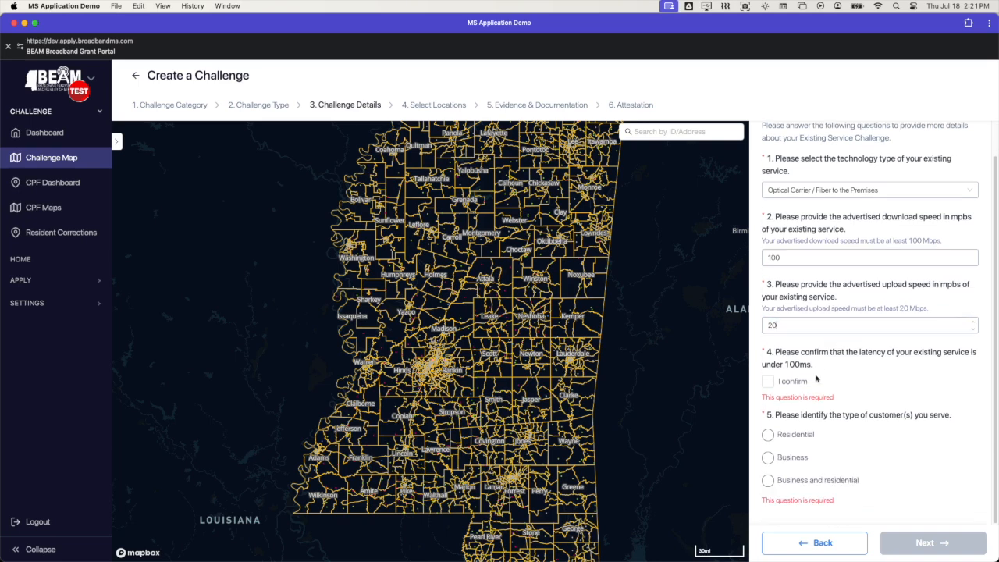
pyautogui.click(769, 383)
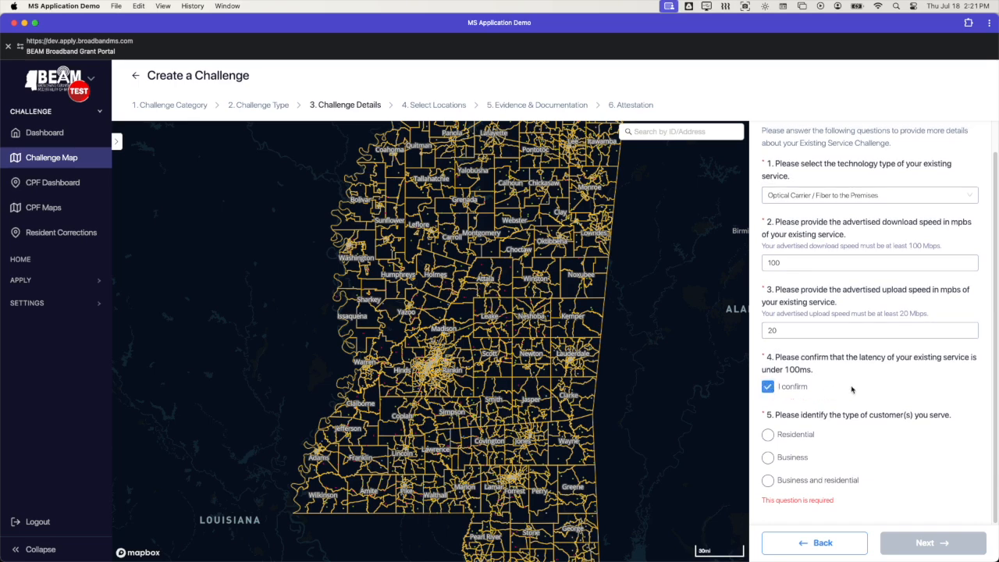
pyautogui.click(821, 485)
pyautogui.click(950, 547)
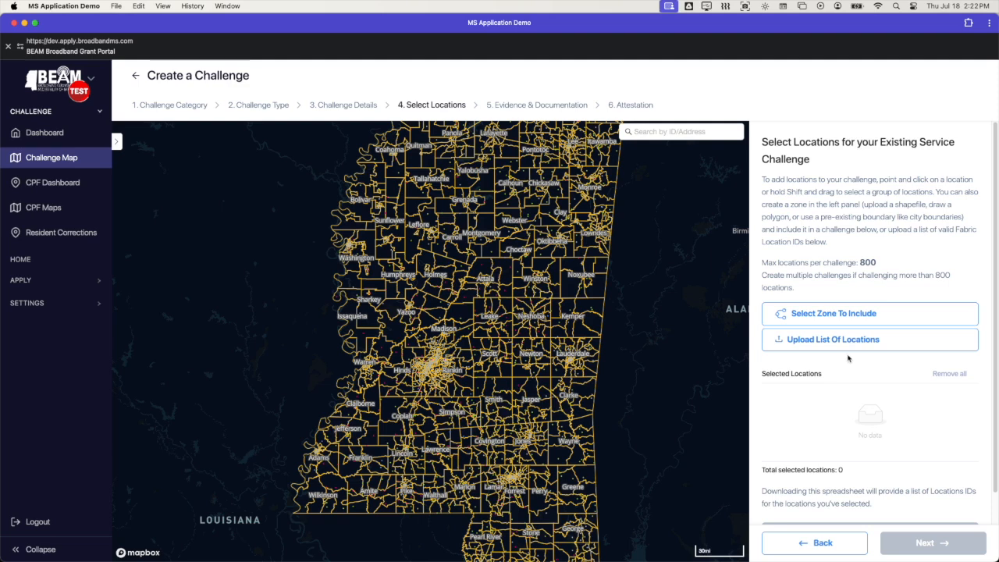
# Show Test Zone Newton on the map and include all of its locations in the challenge.
pyautogui.click(844, 315)
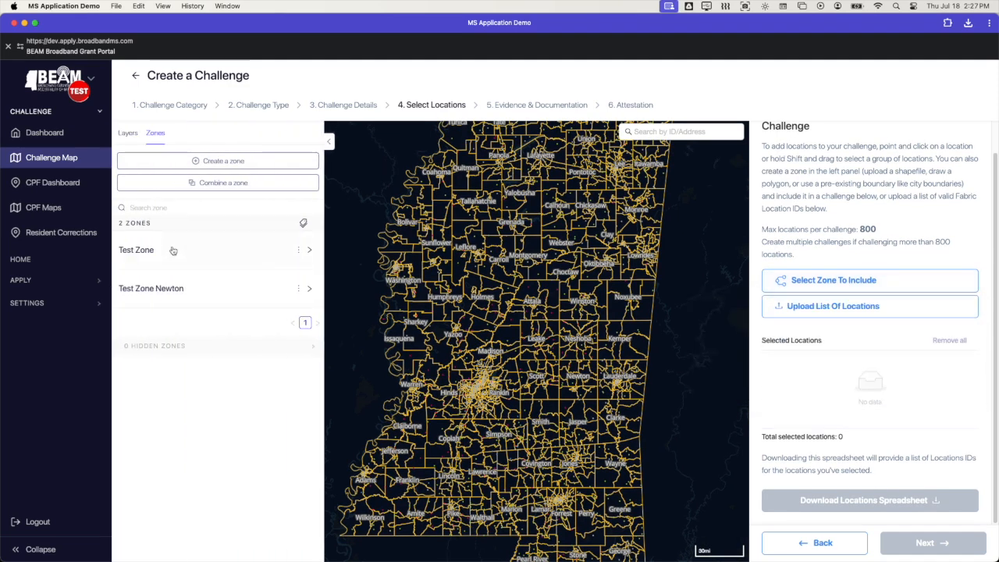
pyautogui.click(199, 290)
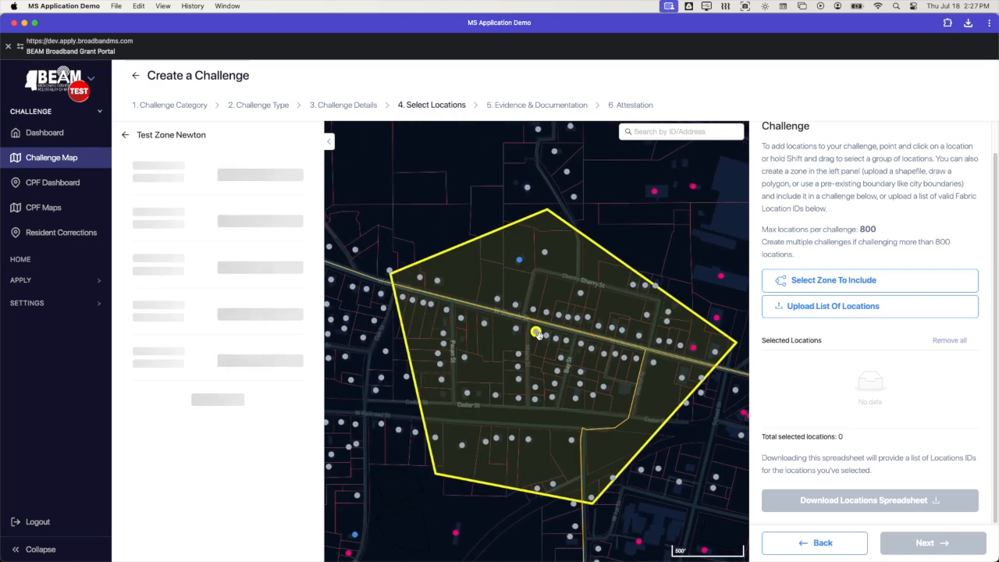
pyautogui.scroll(-3, 525, 334)
pyautogui.click(839, 309)
pyautogui.click(614, 237)
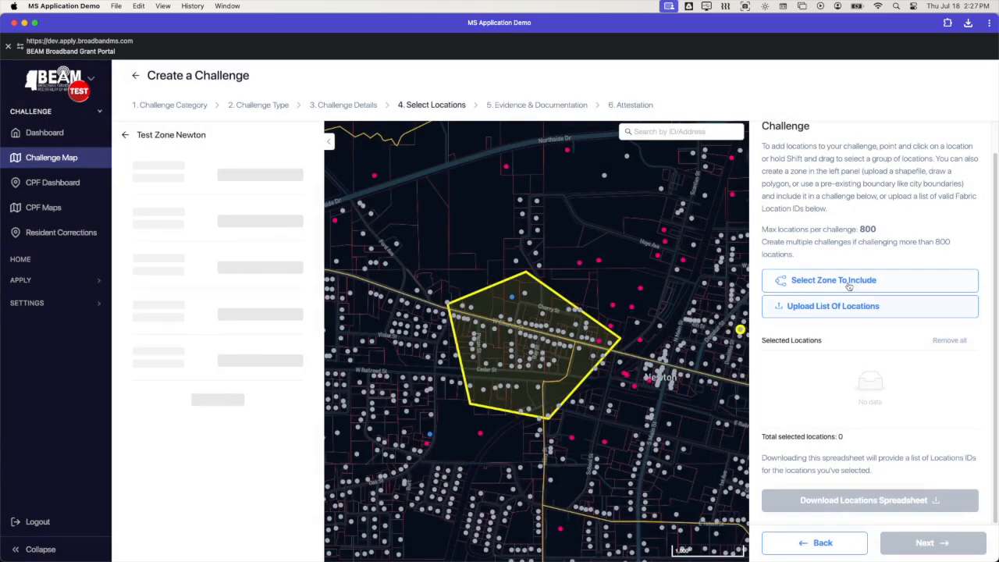
pyautogui.click(840, 281)
pyautogui.click(772, 347)
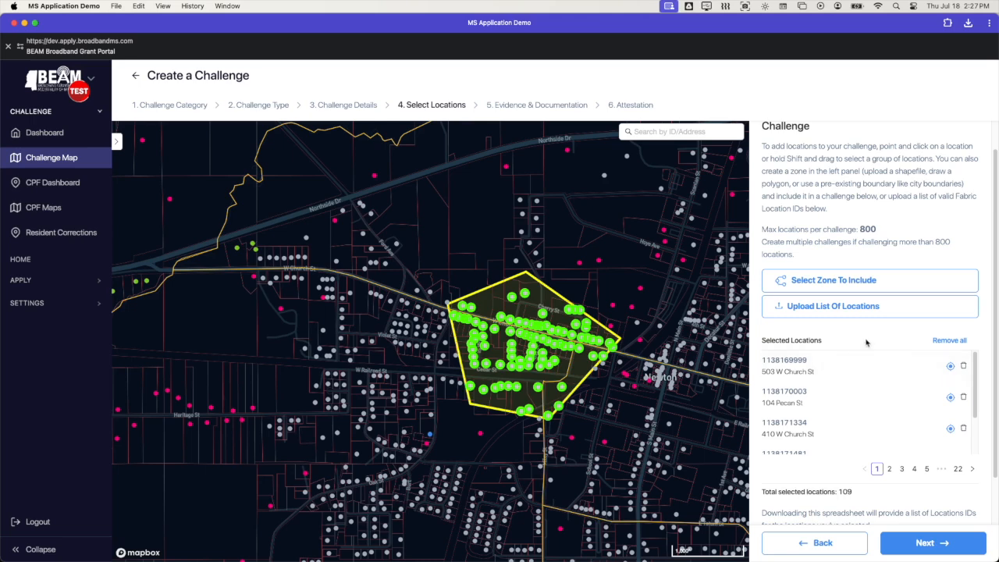
# Clear the selected locations and upload Test Zone Newton.csv from Downloads as the challenge's location list.
pyautogui.click(948, 341)
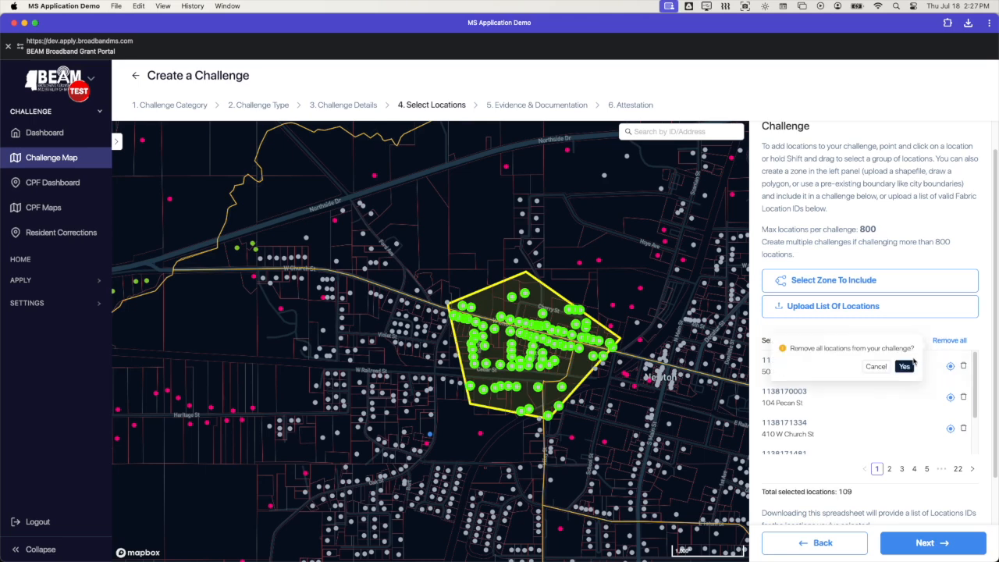
pyautogui.click(910, 364)
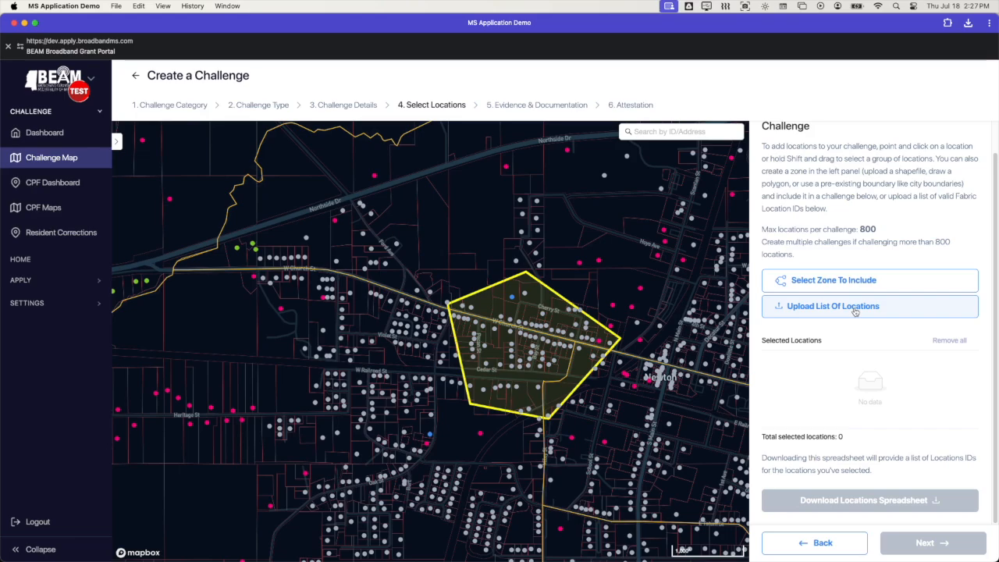
pyautogui.click(855, 310)
pyautogui.click(548, 187)
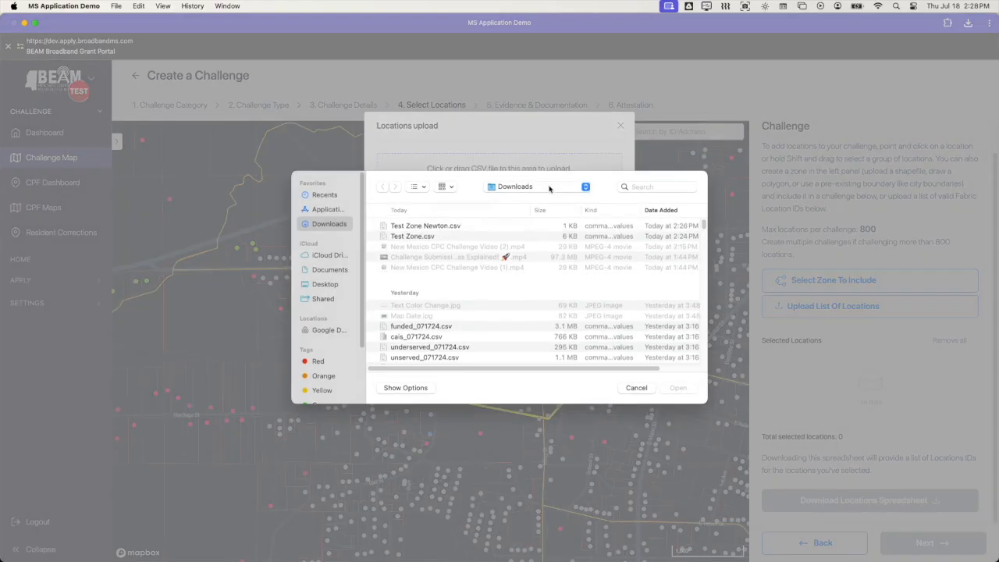
pyautogui.click(455, 228)
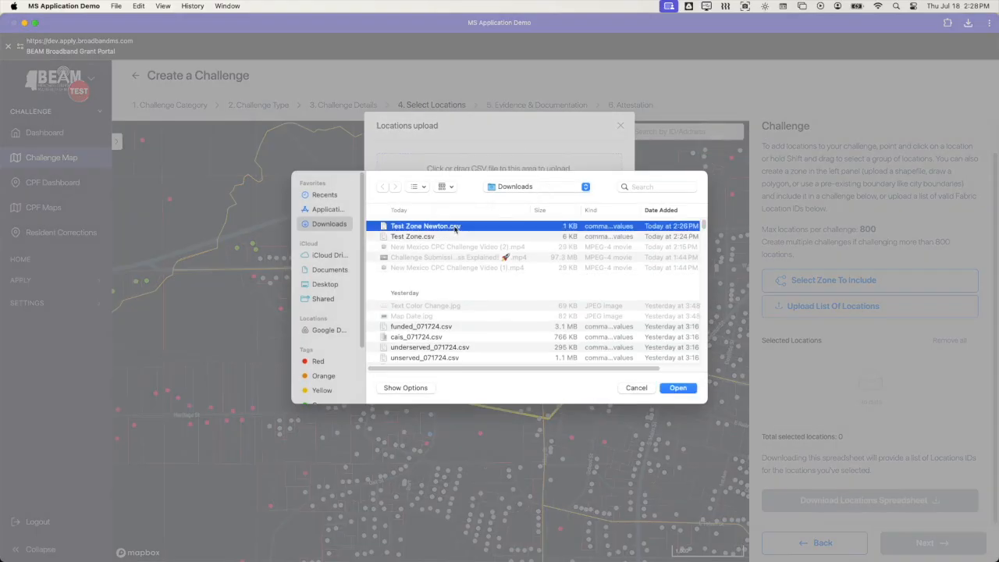
pyautogui.click(678, 388)
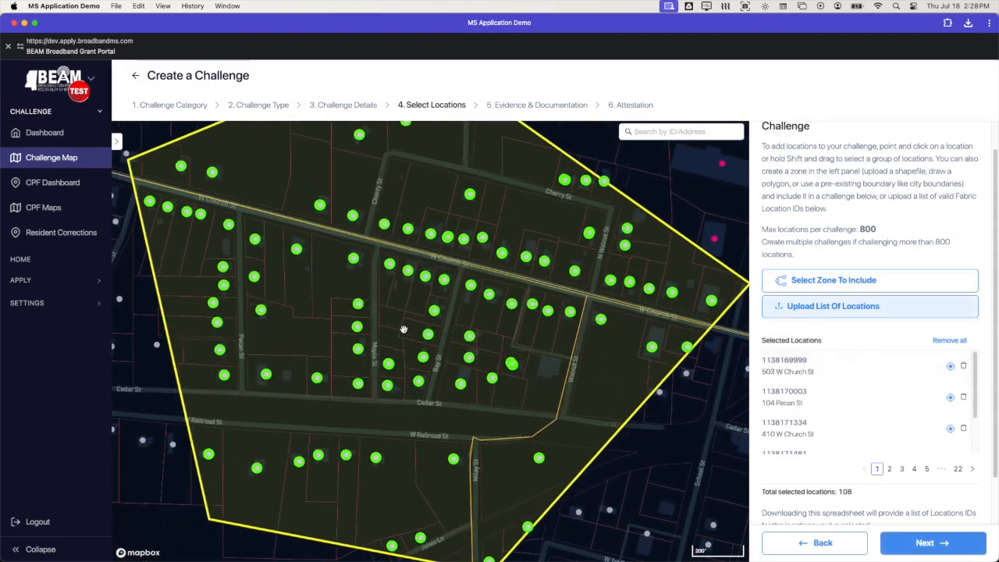
pyautogui.scroll(-5, 406, 326)
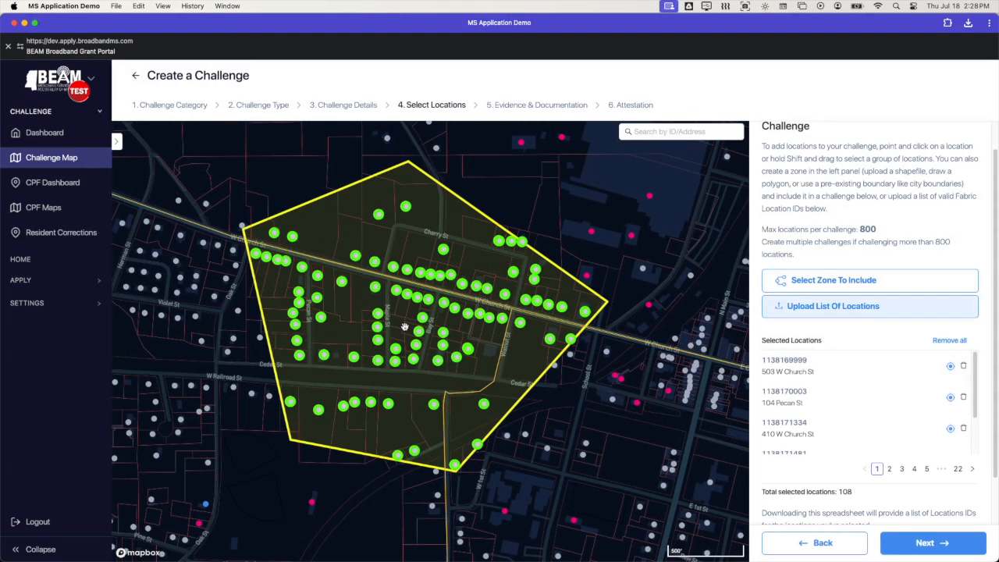
# Review the CSV requirements for a locations upload, and remove all selected locations from the challenge.
pyautogui.click(834, 312)
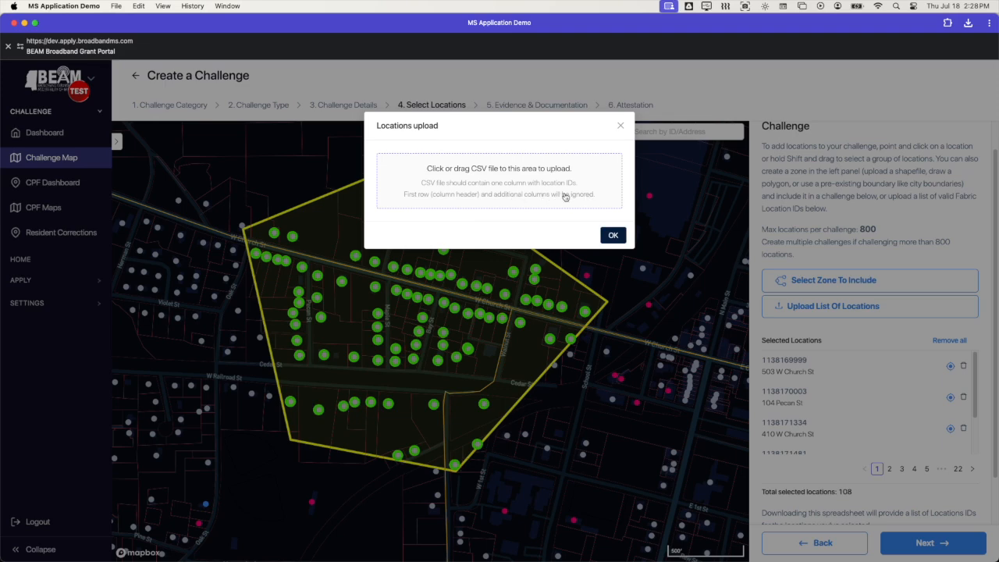
pyautogui.click(613, 236)
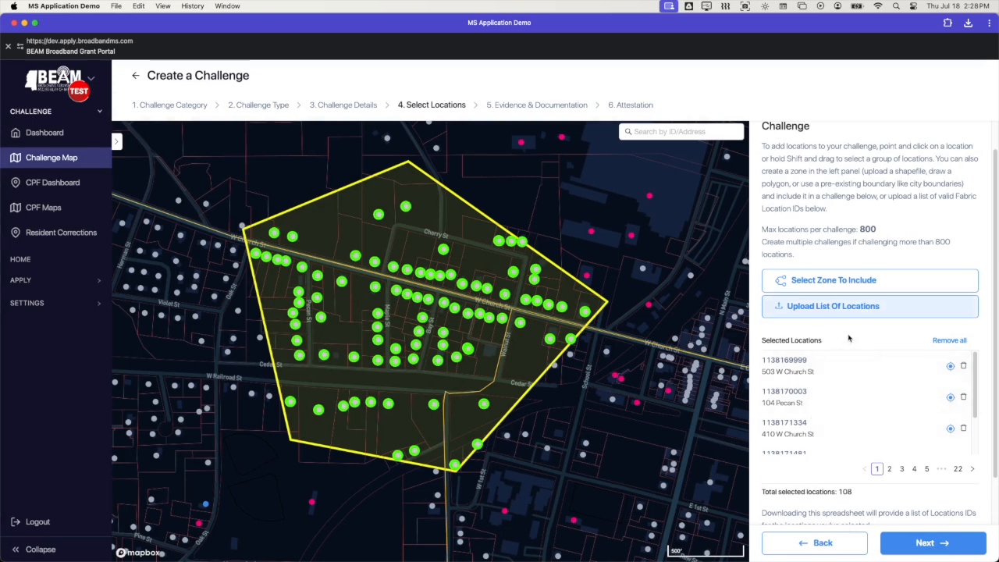
pyautogui.click(957, 341)
pyautogui.click(904, 367)
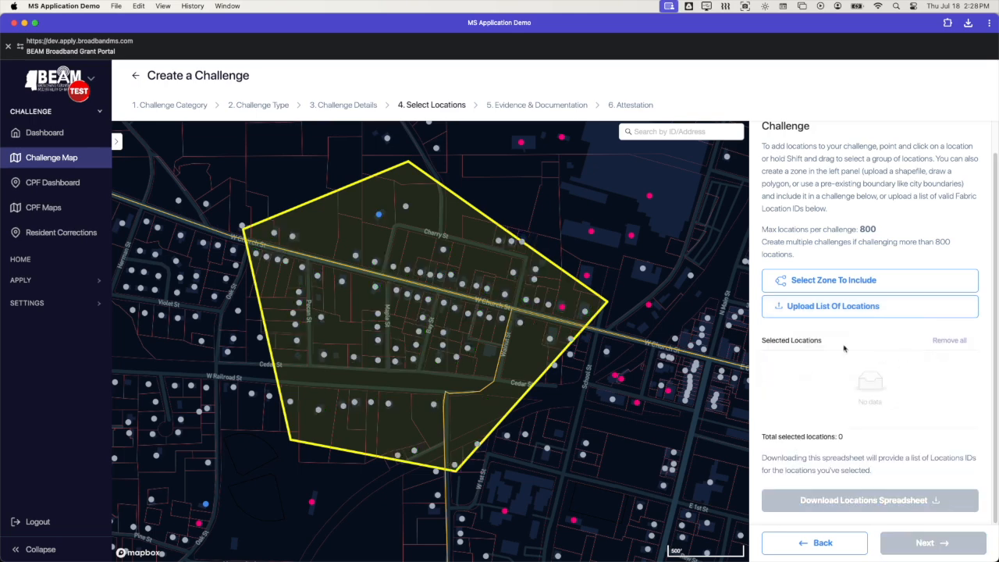
# Add two single locations from the northern part of Test Zone Newton to the challenge, confirming each one.
pyautogui.click(405, 206)
pyautogui.click(406, 182)
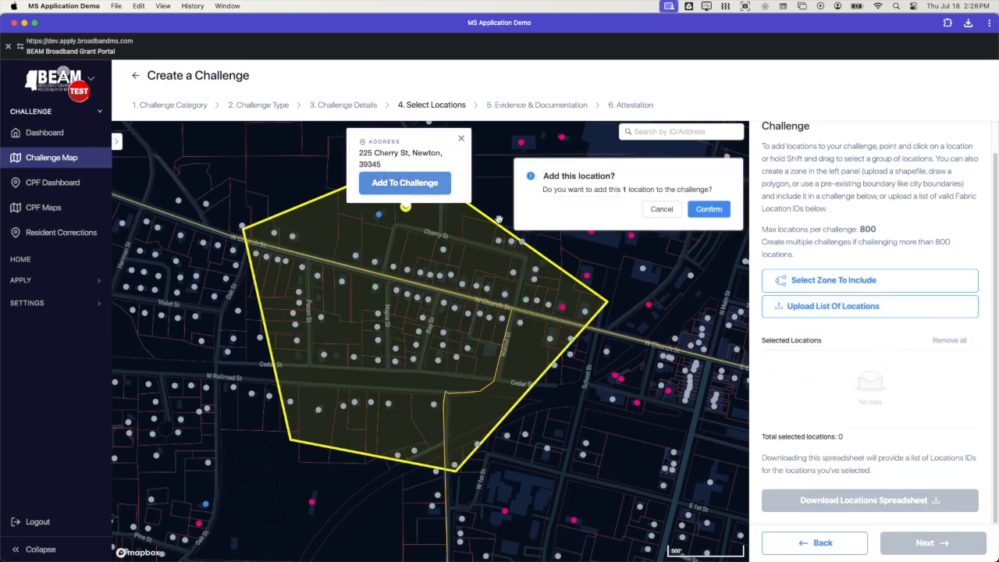
pyautogui.click(708, 209)
pyautogui.click(442, 248)
pyautogui.click(468, 224)
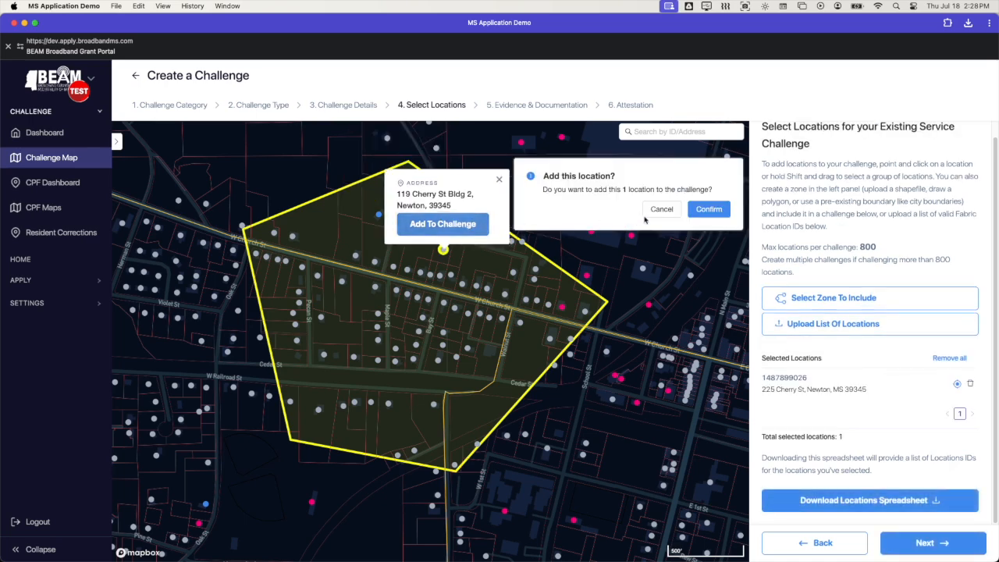
pyautogui.click(708, 209)
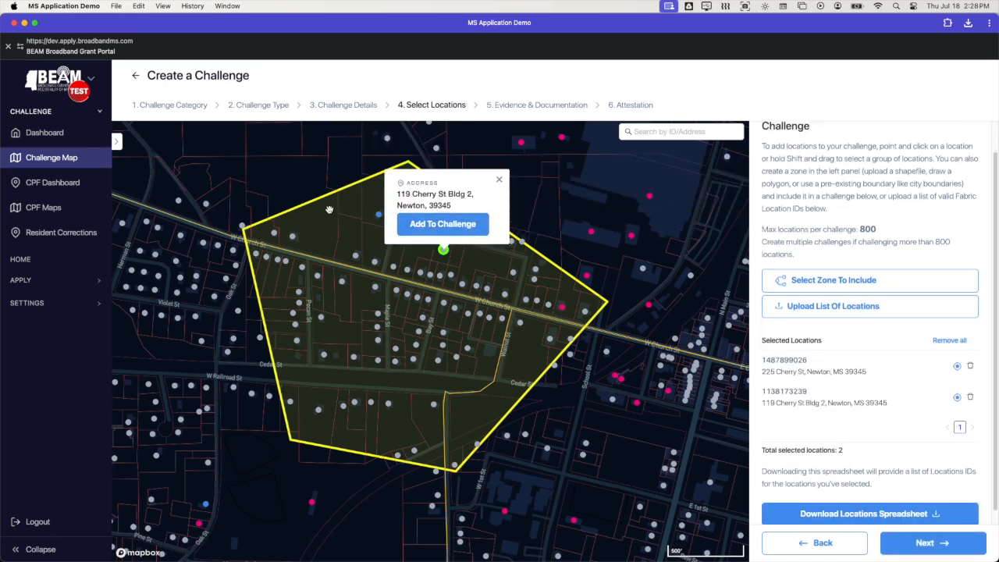
# Area-select the locations across most of Test Zone Newton, add them while keeping the duplicates, and close the address popup.
pyautogui.moveTo(240, 178); pyautogui.dragTo(559, 411)
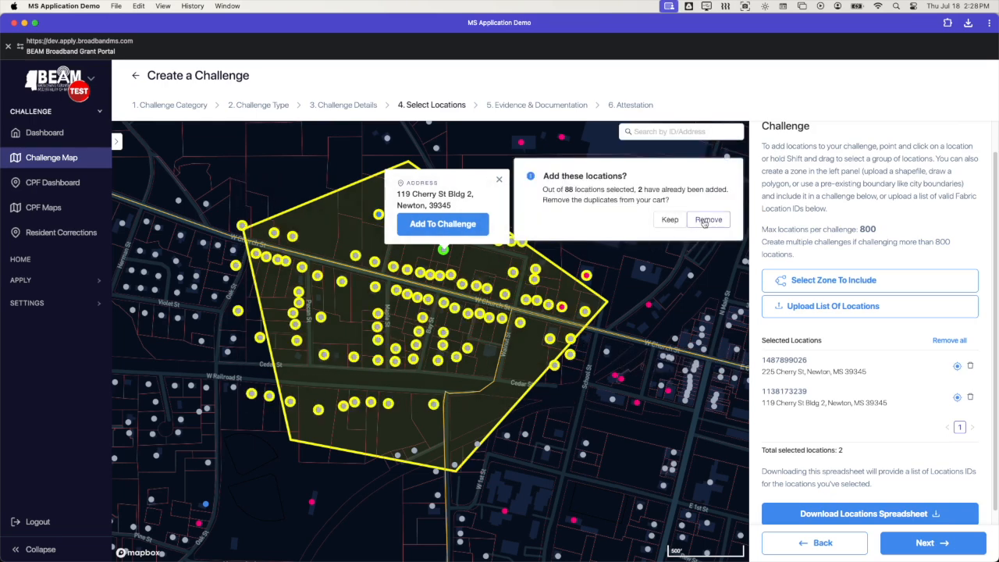
pyautogui.click(671, 219)
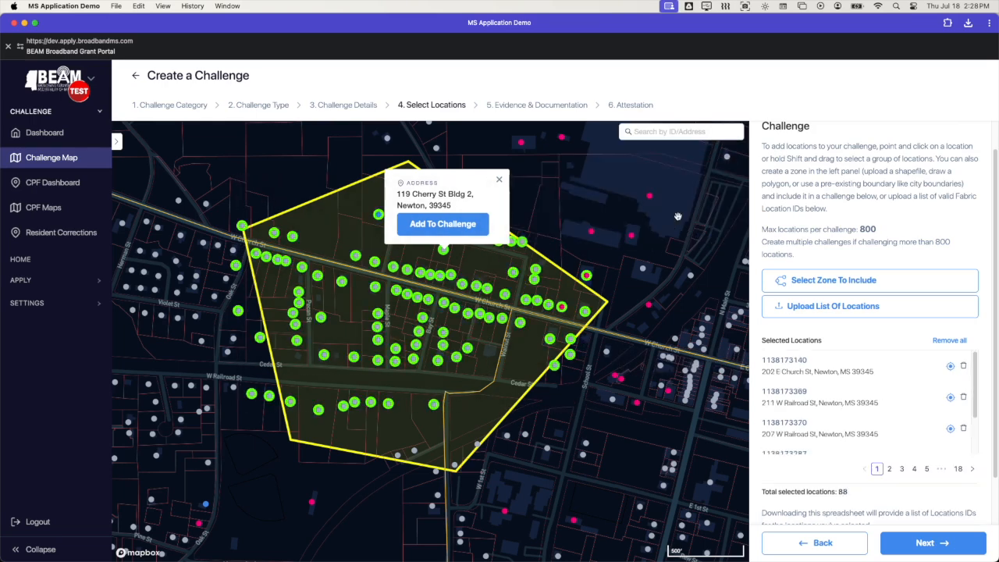
pyautogui.click(498, 179)
pyautogui.scroll(-2, 867, 388)
pyautogui.scroll(1, 867, 384)
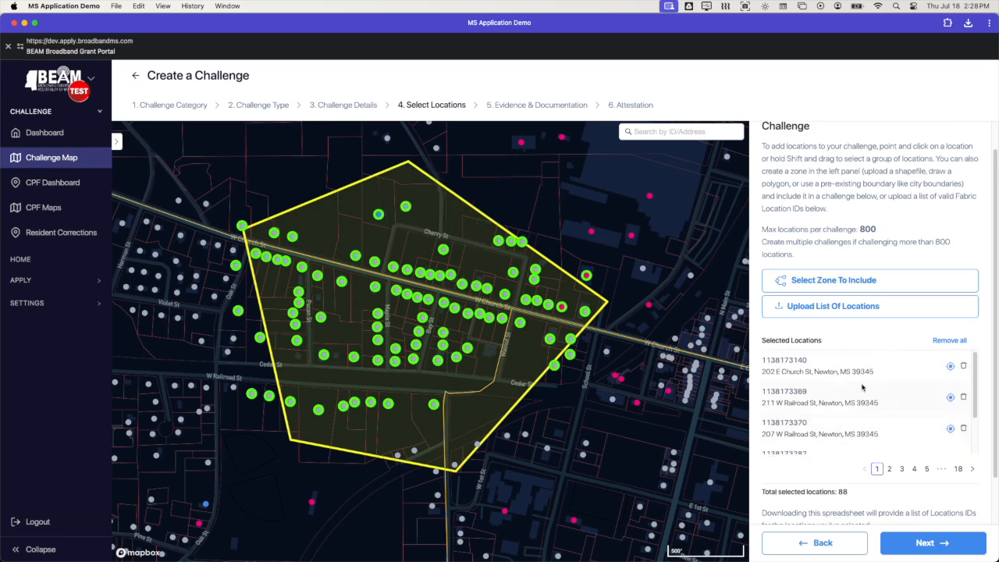
# Upload Test Zone Newton.csv as evidence documenting the existing service and Test Zone.csv as the provider's supporting evidence.
pyautogui.click(957, 543)
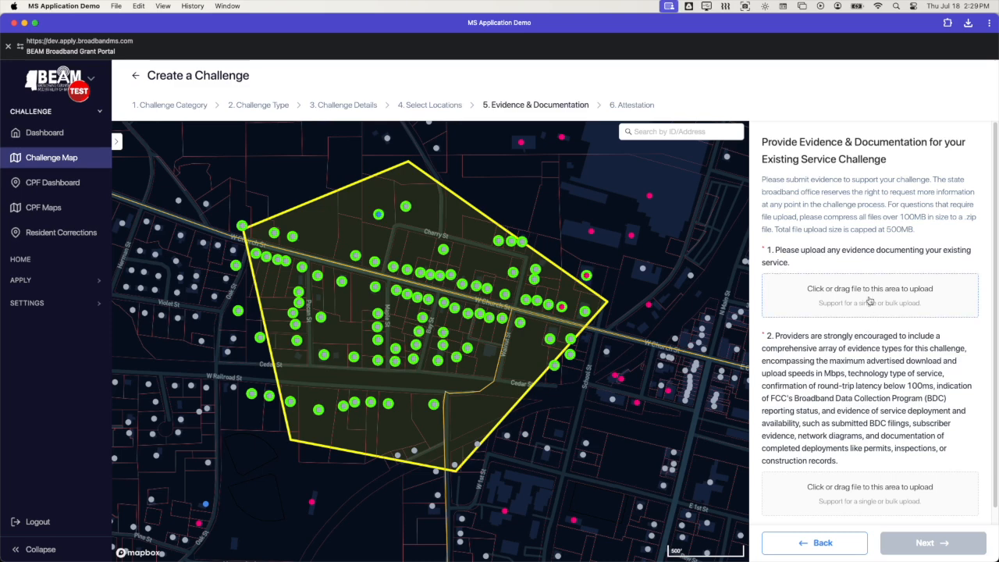
pyautogui.scroll(-1, 871, 367)
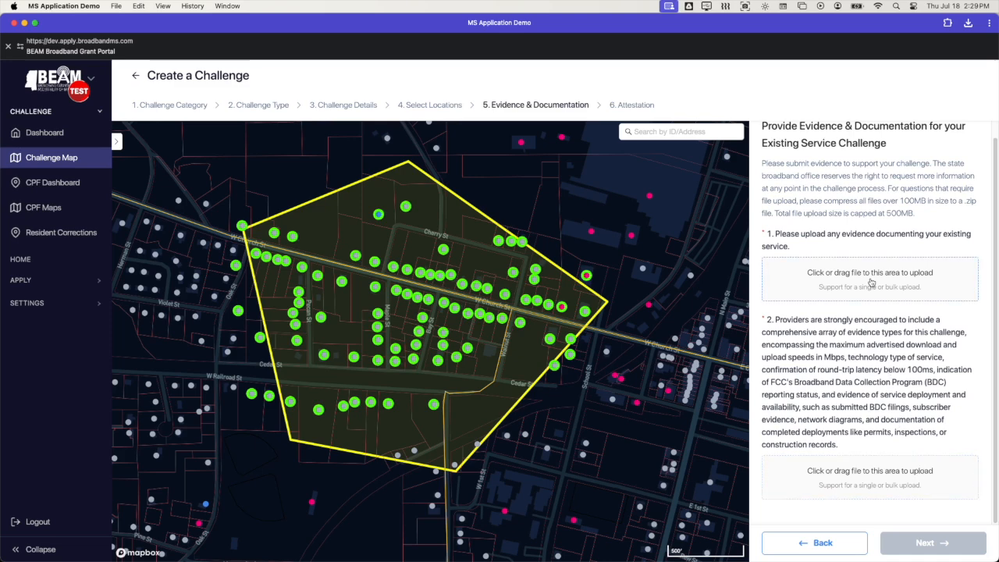
pyautogui.click(871, 281)
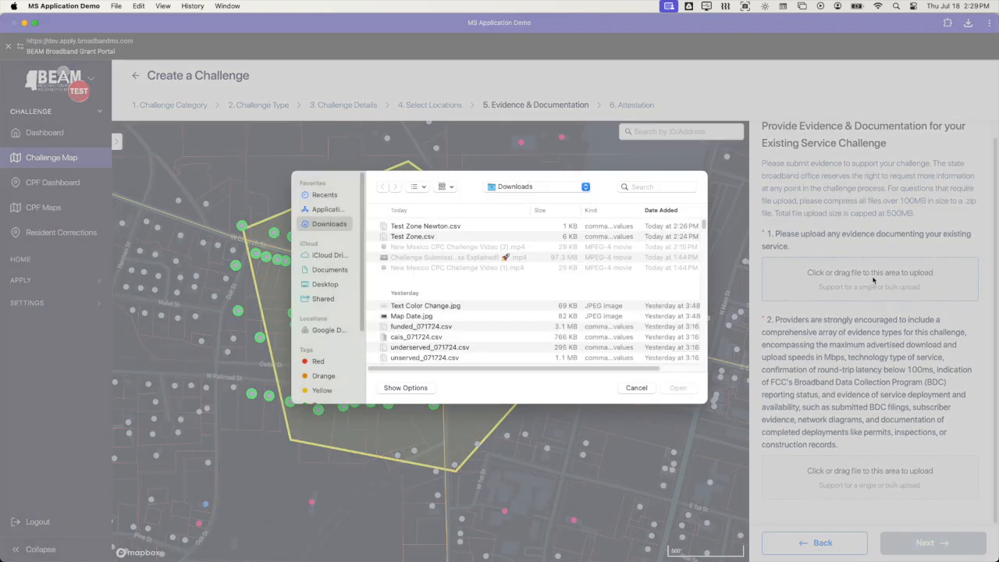
pyautogui.click(465, 227)
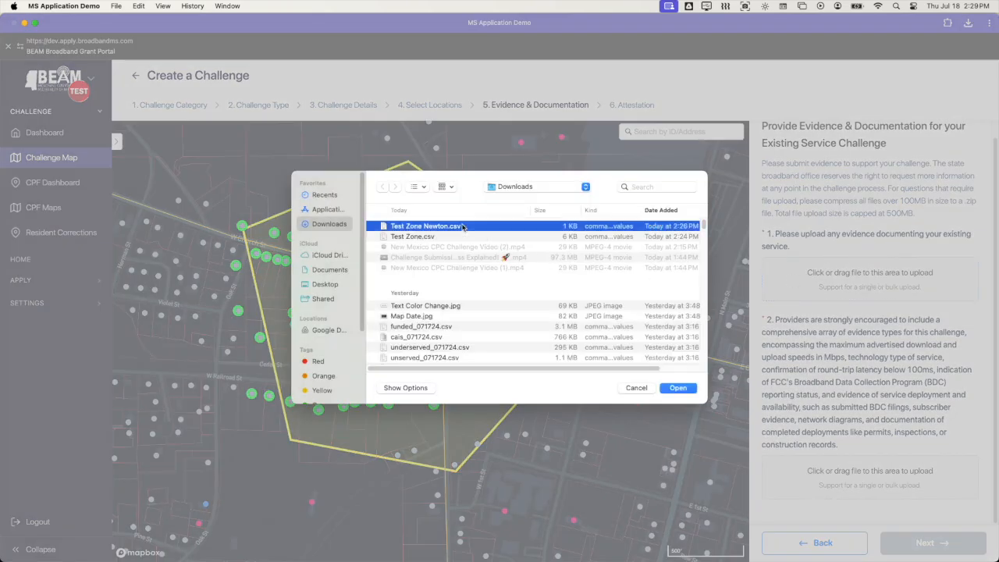
pyautogui.click(677, 388)
pyautogui.click(879, 489)
pyautogui.click(449, 236)
pyautogui.click(677, 388)
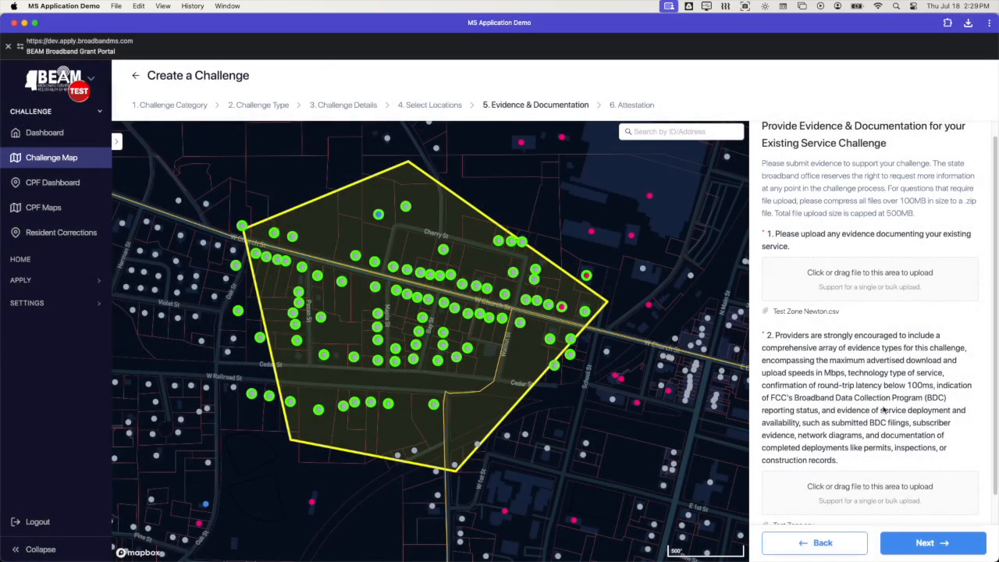
pyautogui.scroll(-1, 880, 408)
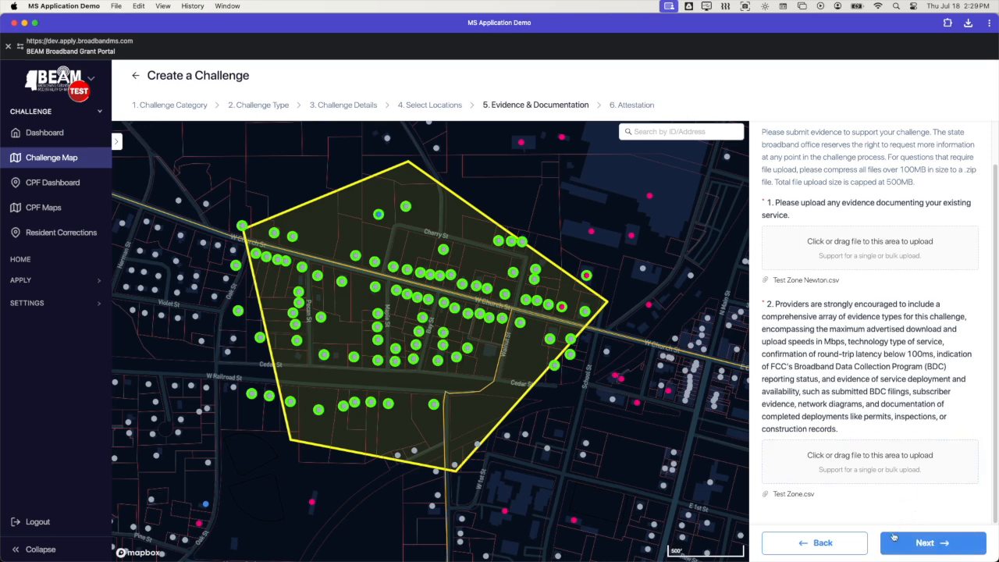
# Confirm the challenge attestation and submit the Existing Service challenge.
pyautogui.click(926, 544)
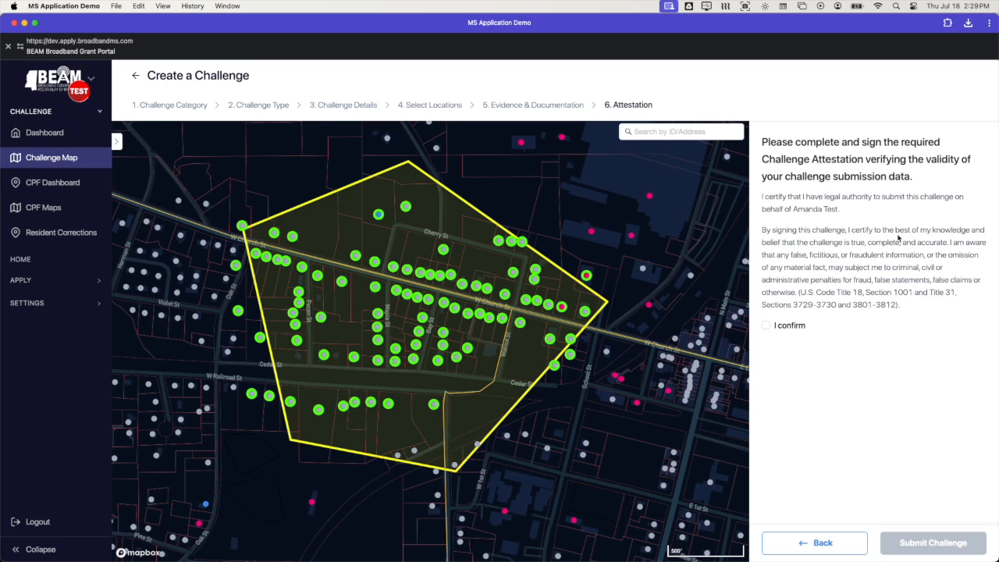
pyautogui.click(776, 327)
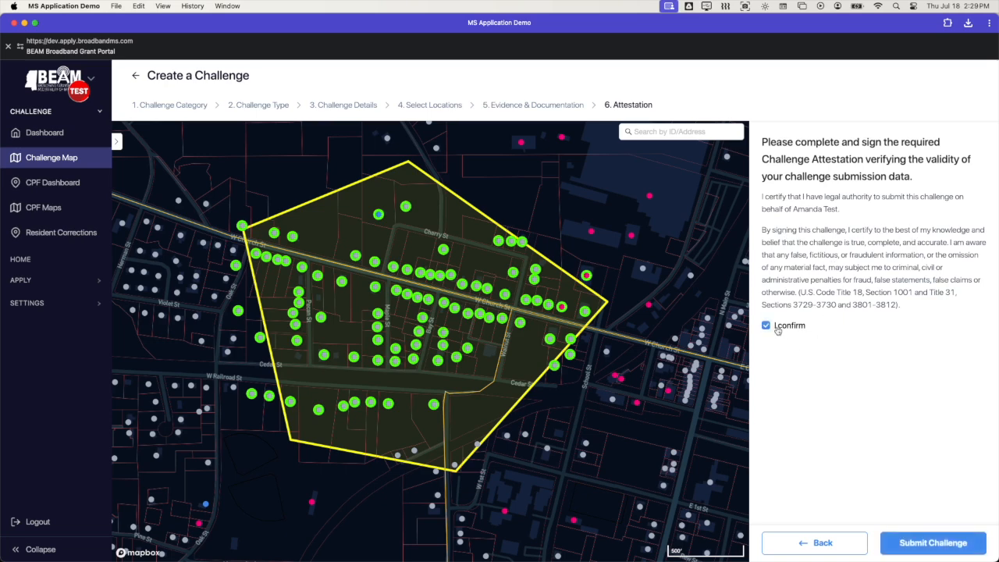
pyautogui.click(941, 544)
pyautogui.click(845, 540)
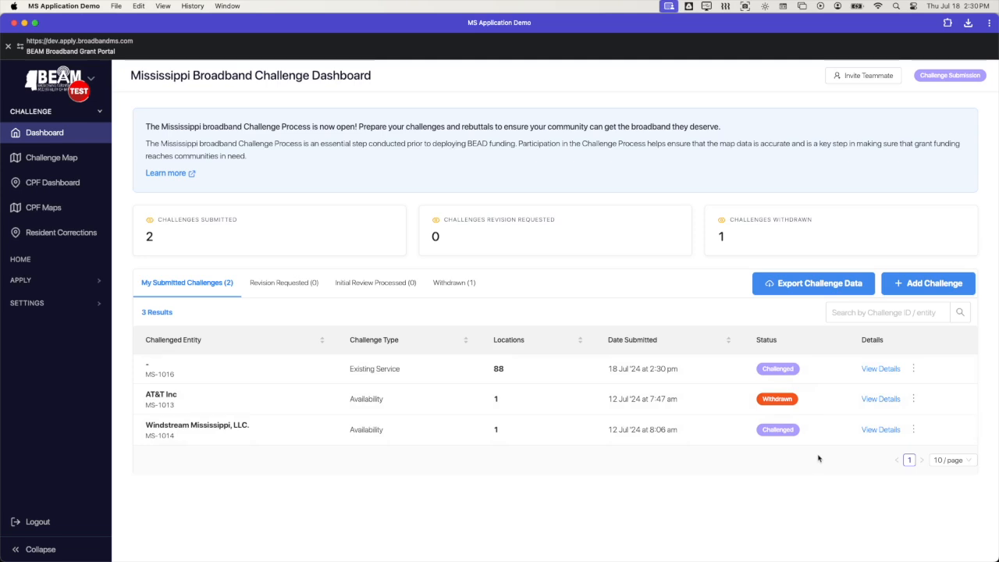
# Withdraw the Windstream Mississippi, LLC. availability challenge and reopen the challenge dashboard to refresh its list.
pyautogui.click(914, 429)
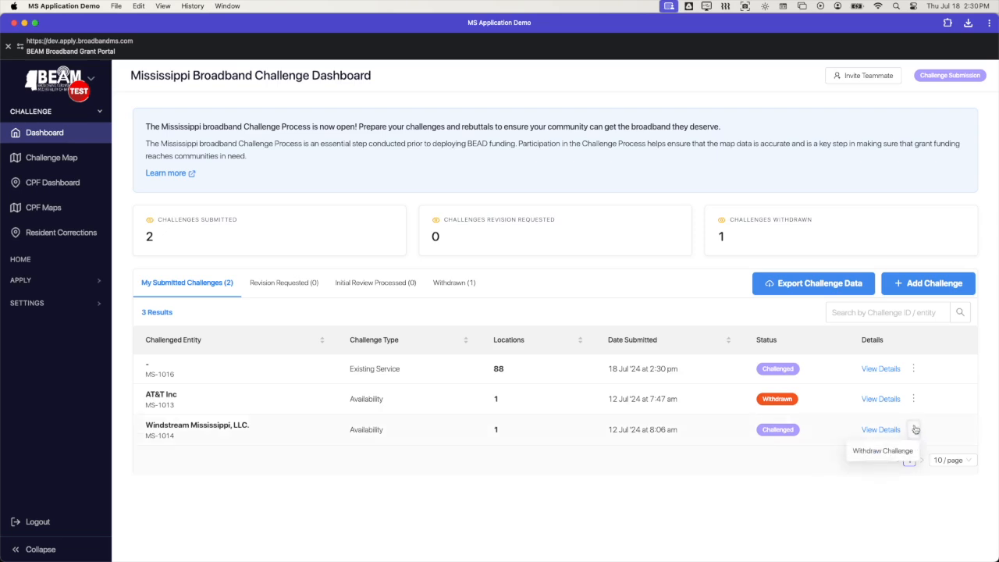
pyautogui.click(880, 452)
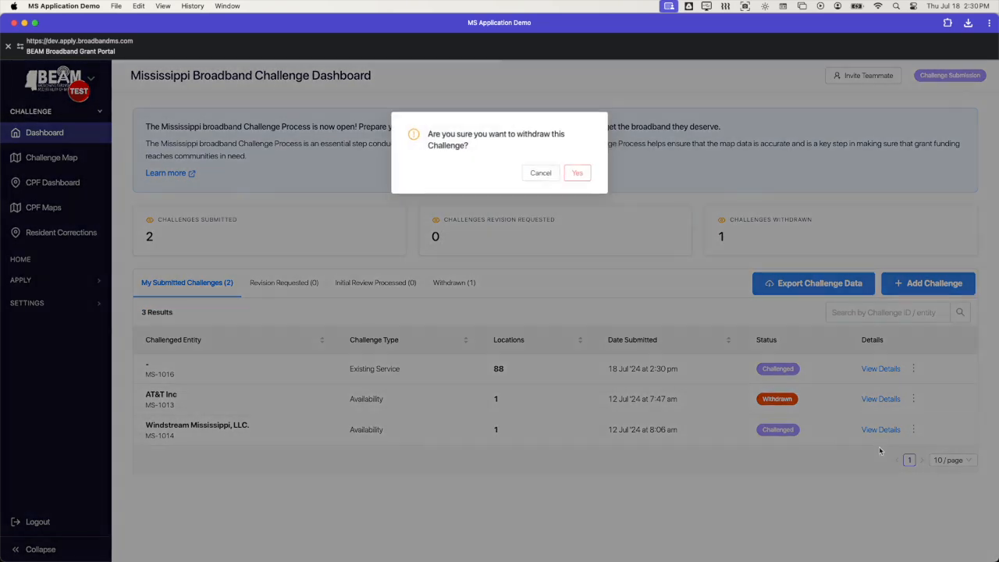
pyautogui.click(578, 173)
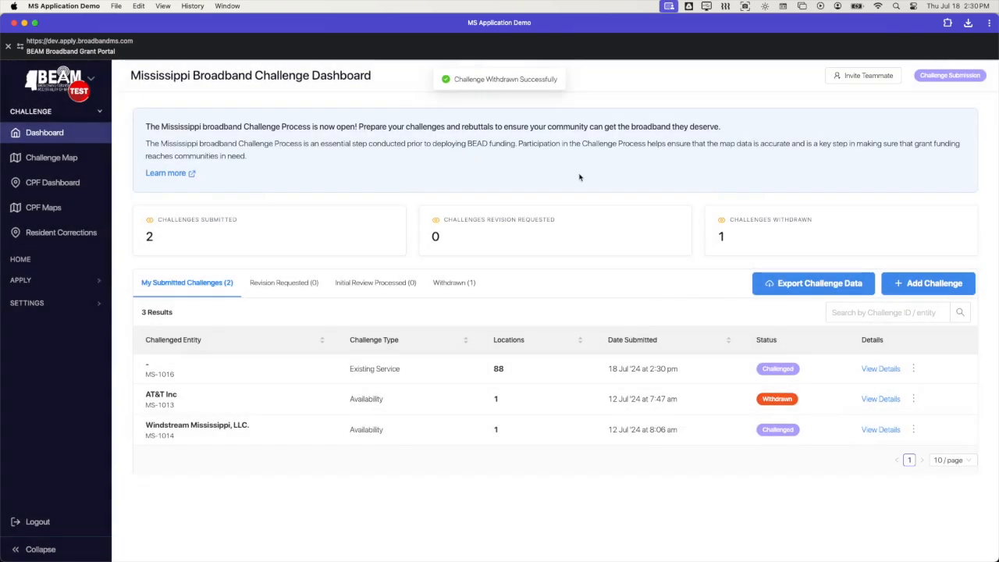
pyautogui.click(9, 47)
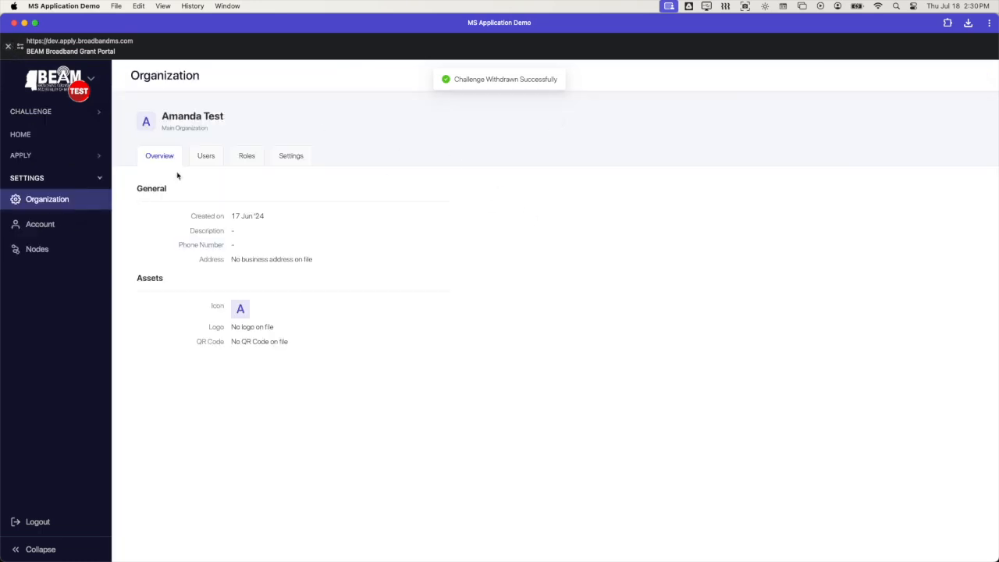
pyautogui.click(78, 113)
pyautogui.click(47, 133)
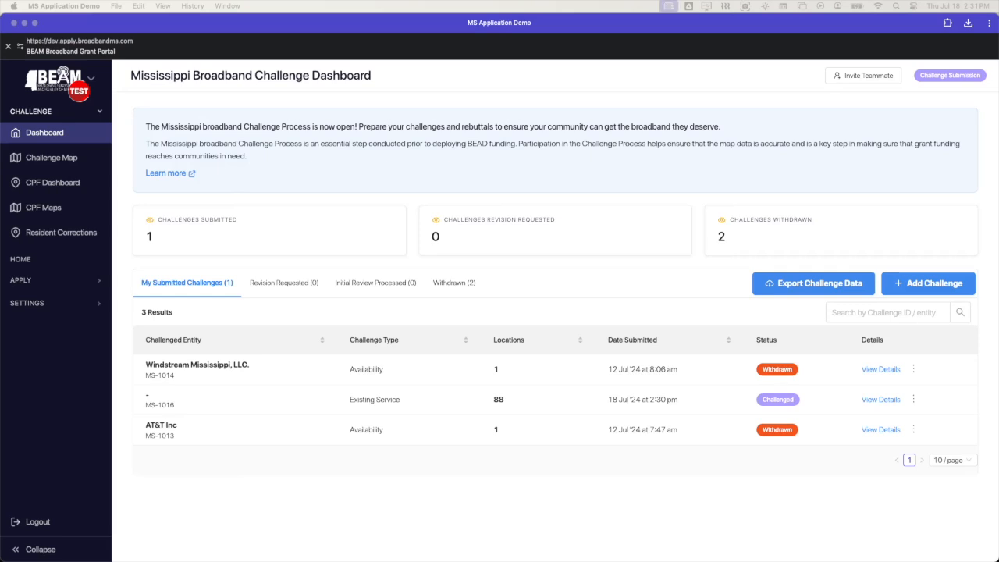
# Open the details of the Telepak Networks Inc speed submission in Resident Corrections.
pyautogui.click(63, 237)
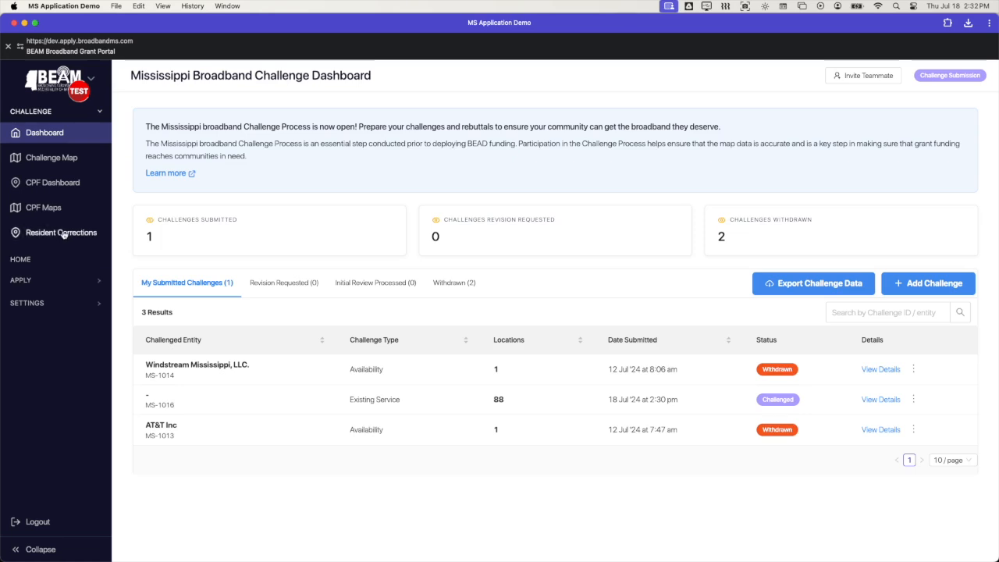
pyautogui.click(64, 234)
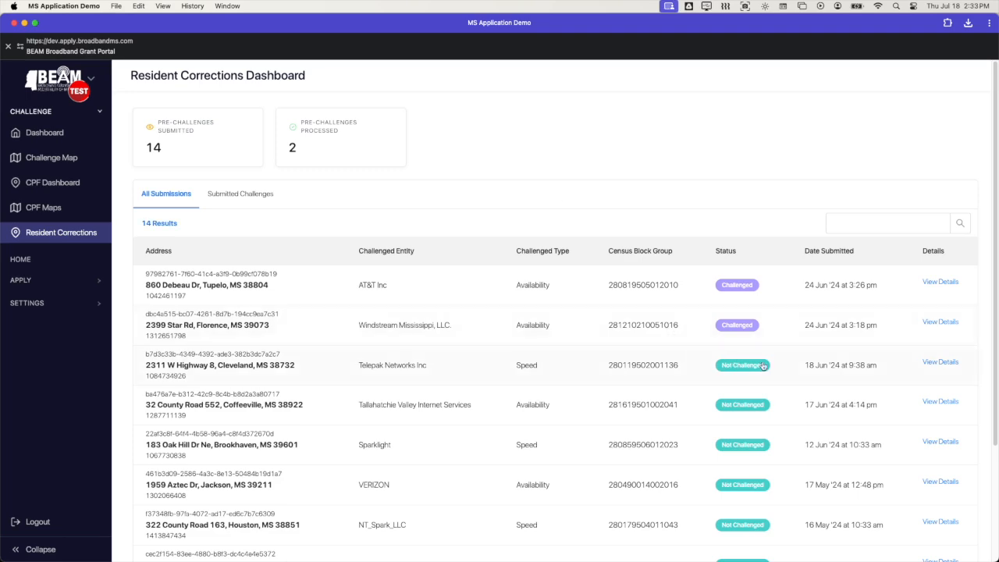
pyautogui.click(942, 363)
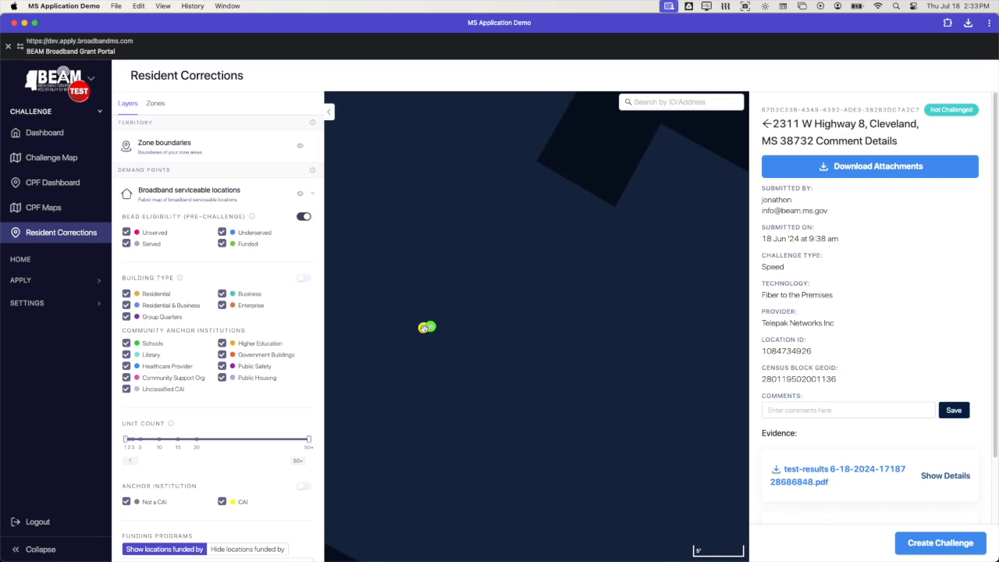
# Examine the mapped location's details, comparing its address and listed providers with those in the resident's submission.
pyautogui.click(423, 327)
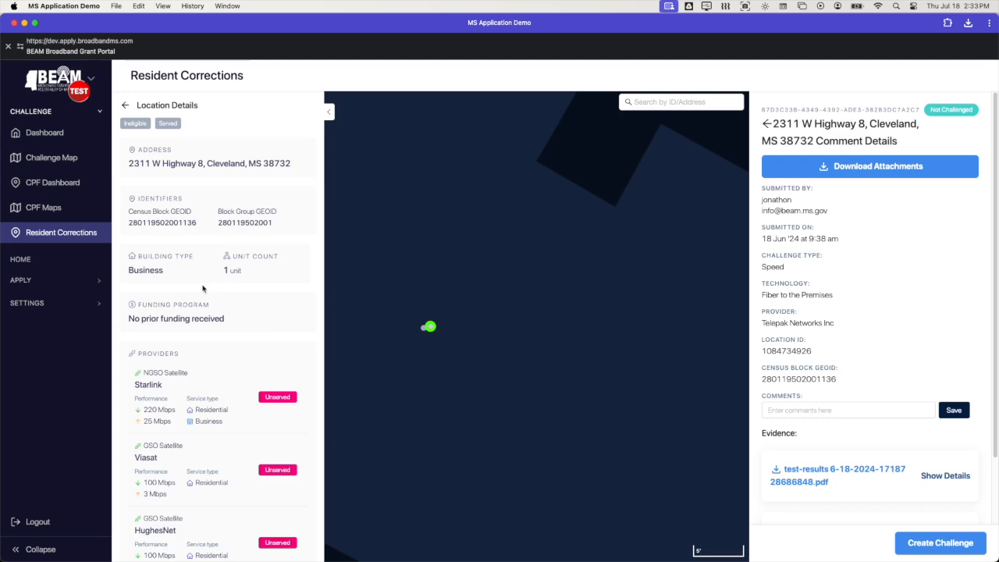
pyautogui.scroll(-1, 422, 326)
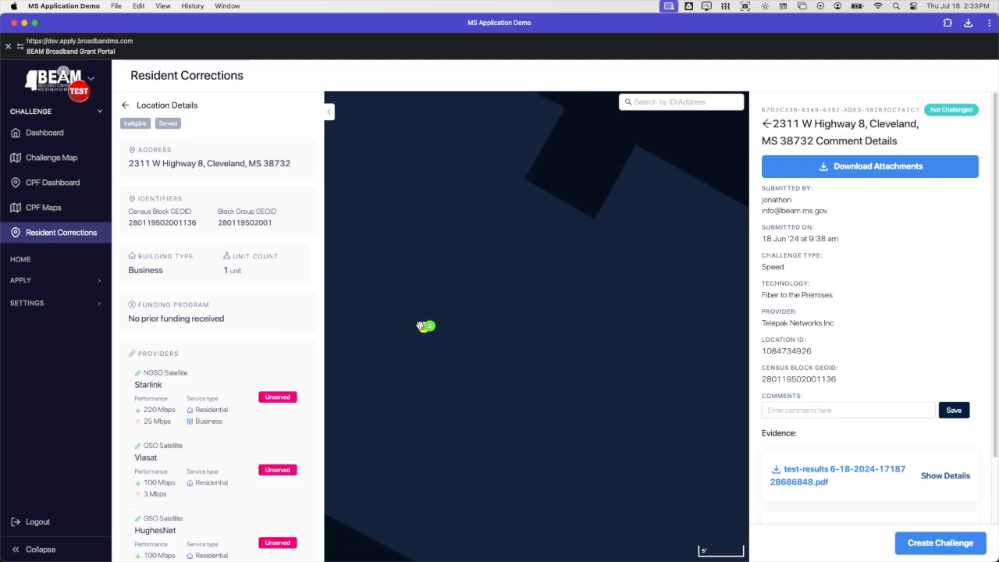
pyautogui.scroll(2, 407, 326)
pyautogui.scroll(1, 406, 326)
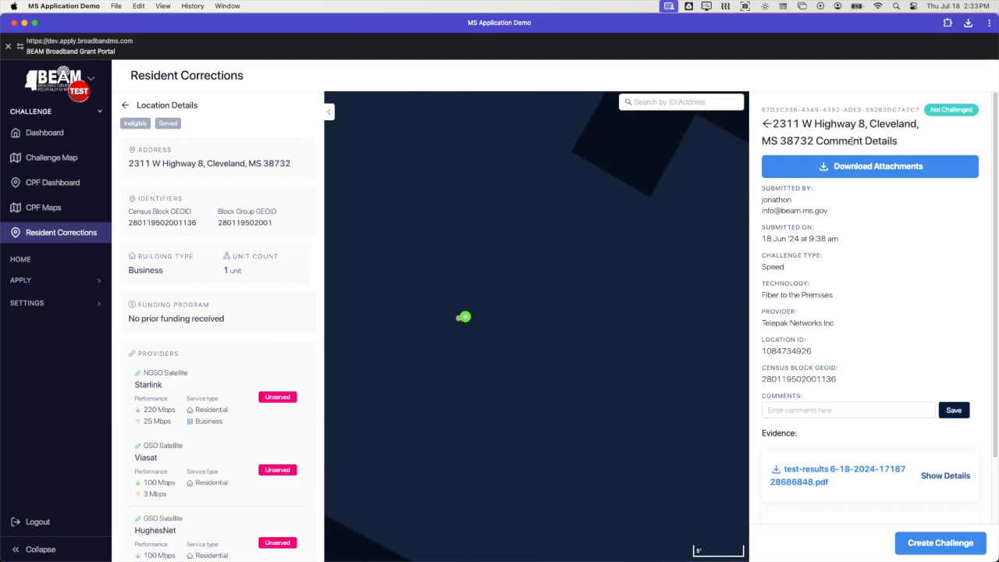
pyautogui.moveTo(904, 143); pyautogui.dragTo(782, 122)
pyautogui.moveTo(276, 165); pyautogui.dragTo(142, 174)
pyautogui.scroll(-5, 197, 250)
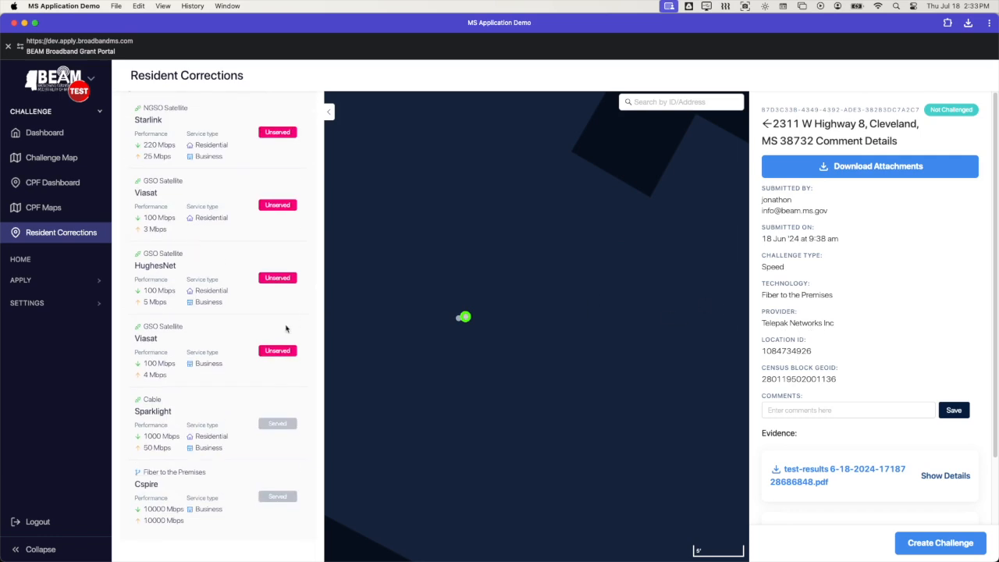
pyautogui.moveTo(219, 527); pyautogui.dragTo(139, 485)
pyautogui.moveTo(843, 324); pyautogui.dragTo(761, 321)
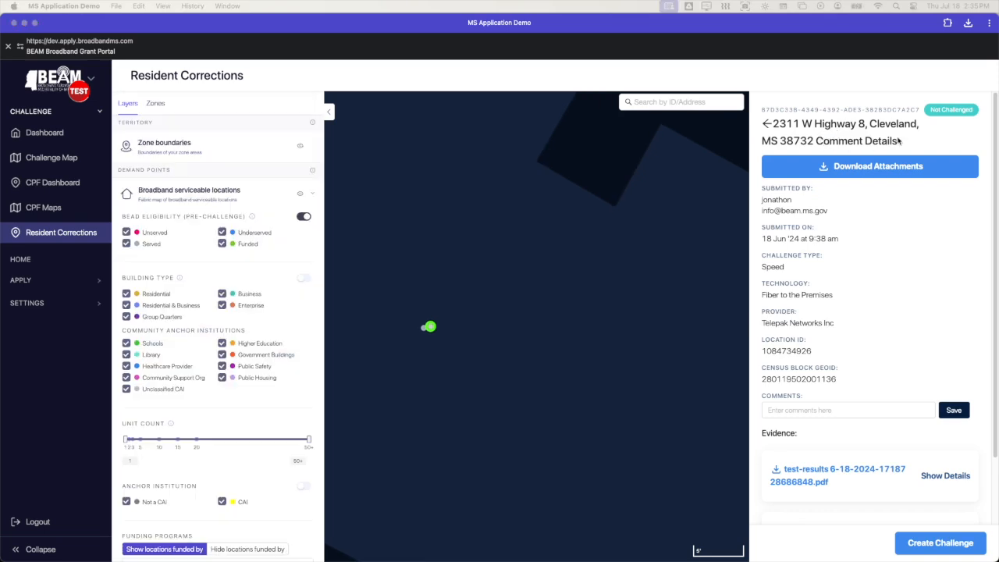
# Download the submission's attachments and save the text "Comment" as its comment.
pyautogui.click(887, 172)
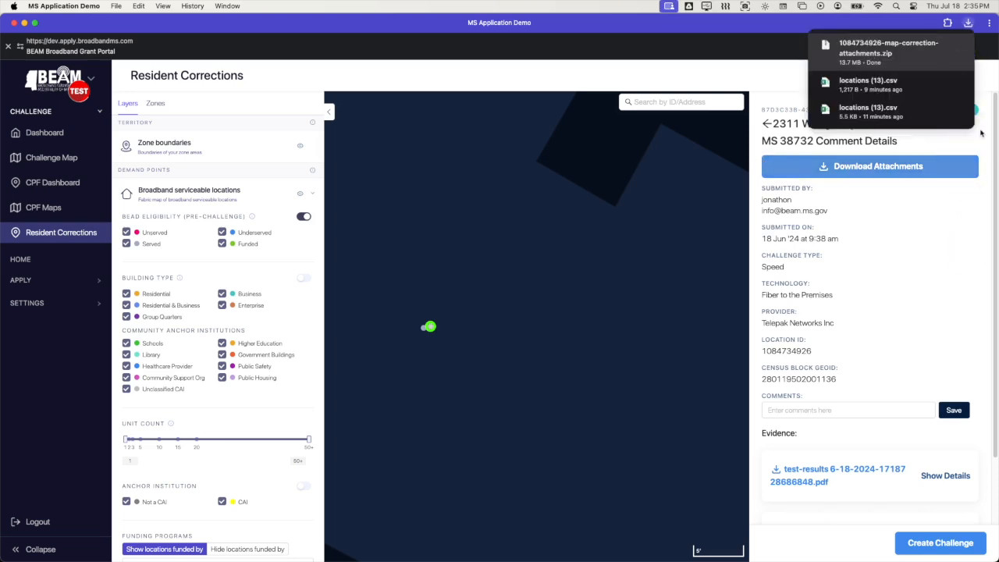
pyautogui.moveTo(998, 139)
pyautogui.mouseDown()
pyautogui.moveTo(713, 149)
pyautogui.moveTo(998, 149)
pyautogui.mouseUp()
pyautogui.scroll(-4, 909, 258)
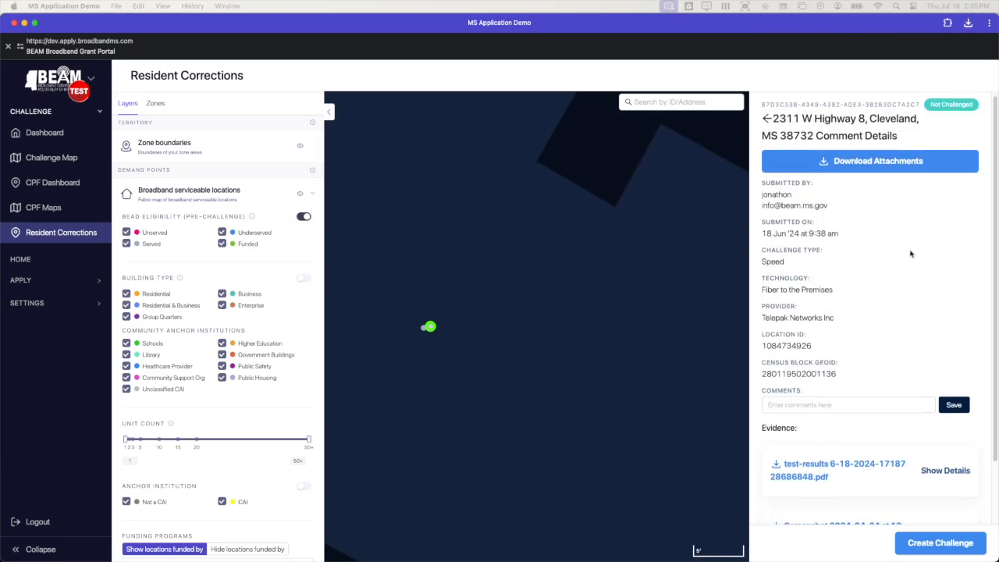
pyautogui.click(865, 277)
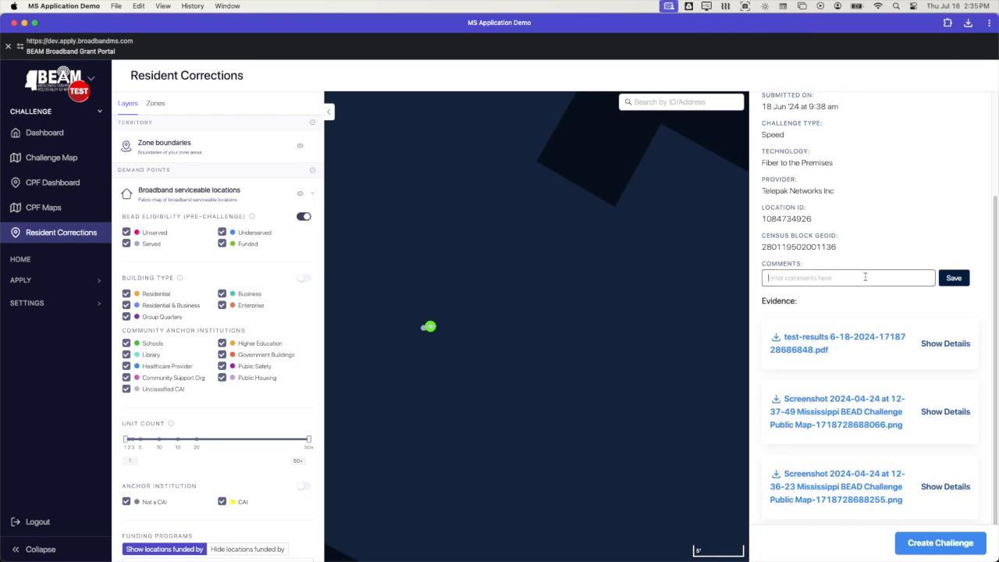
pyautogui.write('Comment')
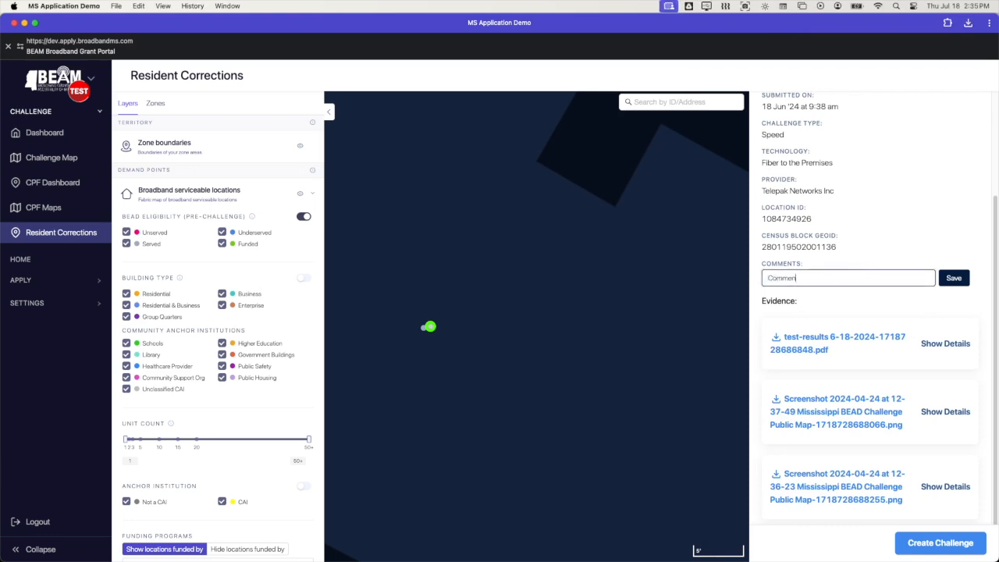
pyautogui.click(942, 279)
pyautogui.click(929, 360)
# Create and submit a challenge from the resident's submission, and return to the Resident Corrections dashboard.
pyautogui.scroll(5, 866, 234)
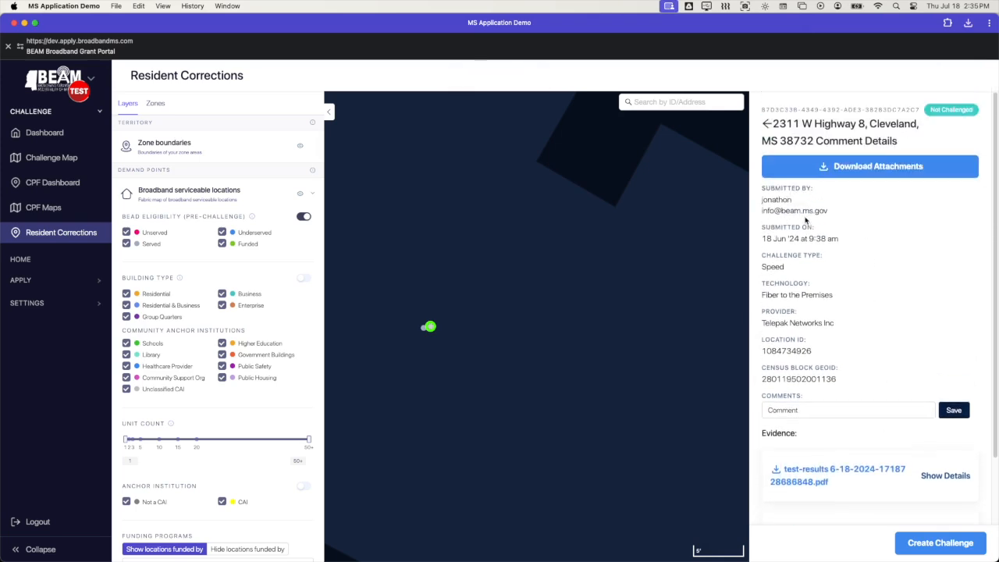
pyautogui.moveTo(826, 209); pyautogui.dragTo(761, 210)
pyautogui.click(859, 214)
pyautogui.scroll(-3, 865, 268)
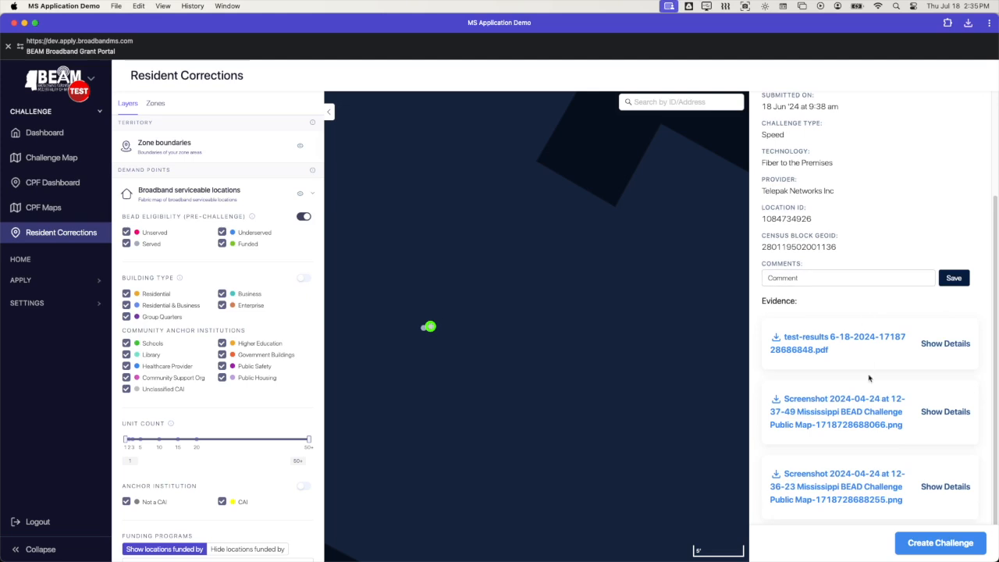
pyautogui.click(941, 546)
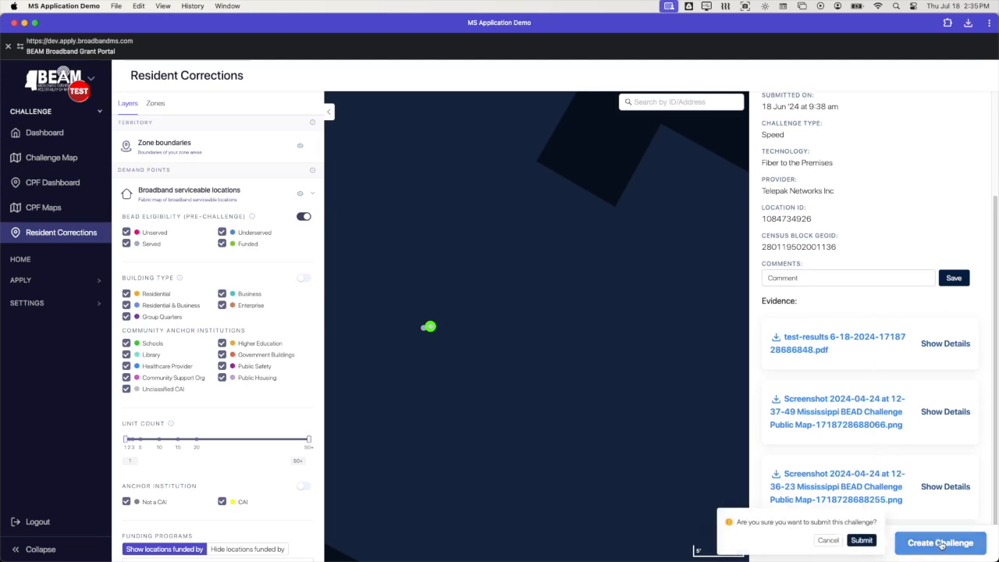
pyautogui.click(868, 542)
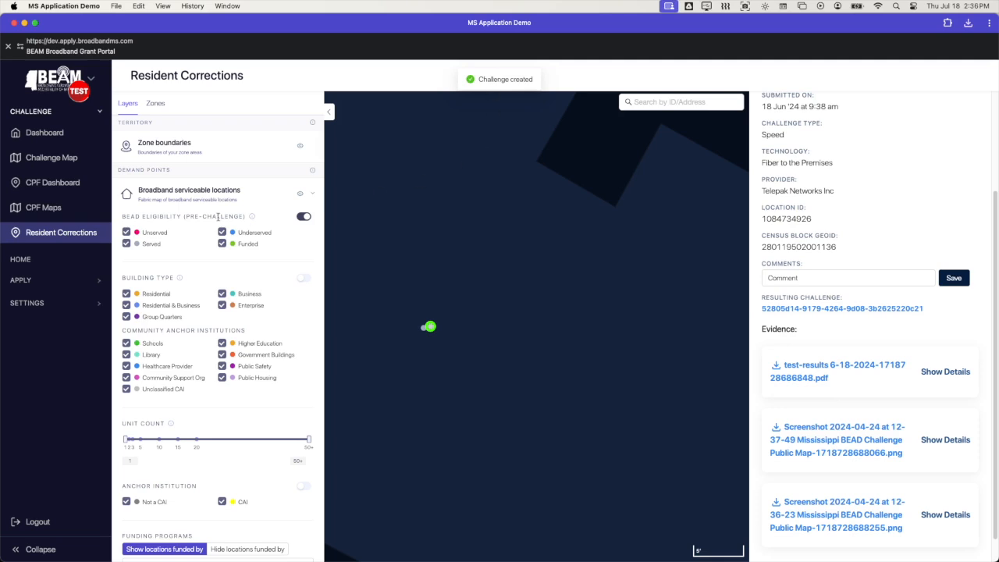
pyautogui.click(64, 236)
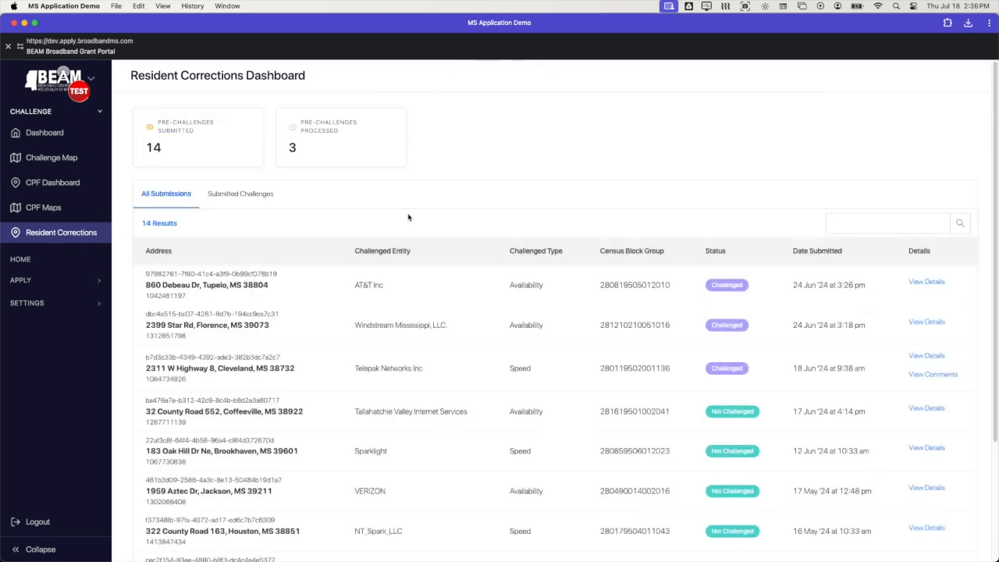